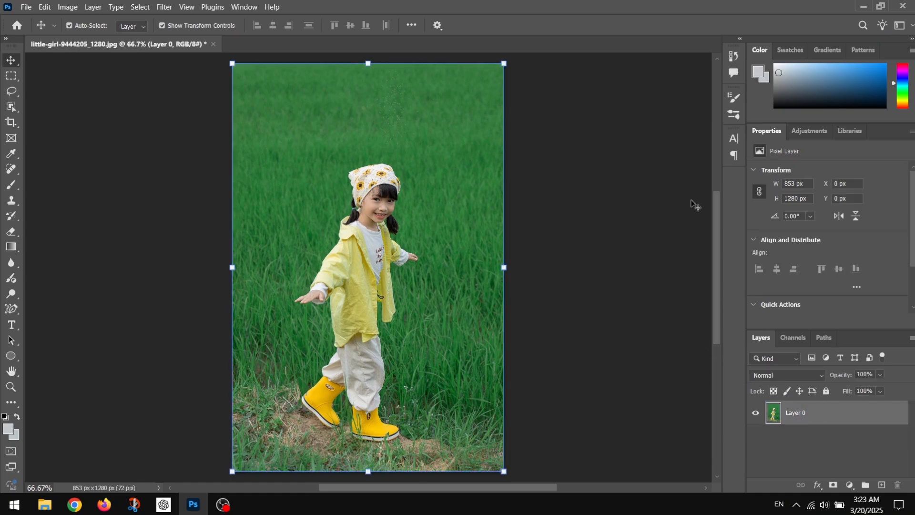
- Remove the background from the photo of the little girl with the Remove Background quick action
{"action": "scroll", "coordinate": [824, 211], "scroll_direction": "down", "scroll_amount": 1}
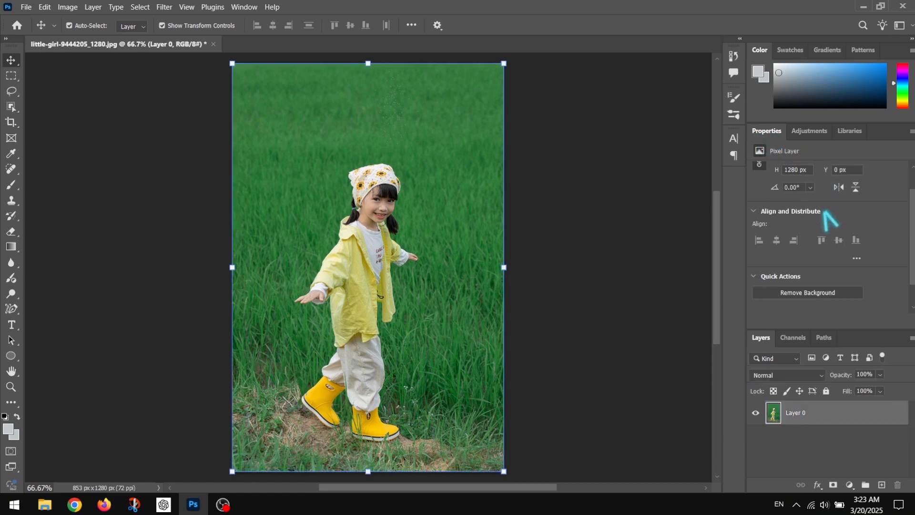
{"action": "scroll", "coordinate": [830, 219], "scroll_direction": "down", "scroll_amount": 1}
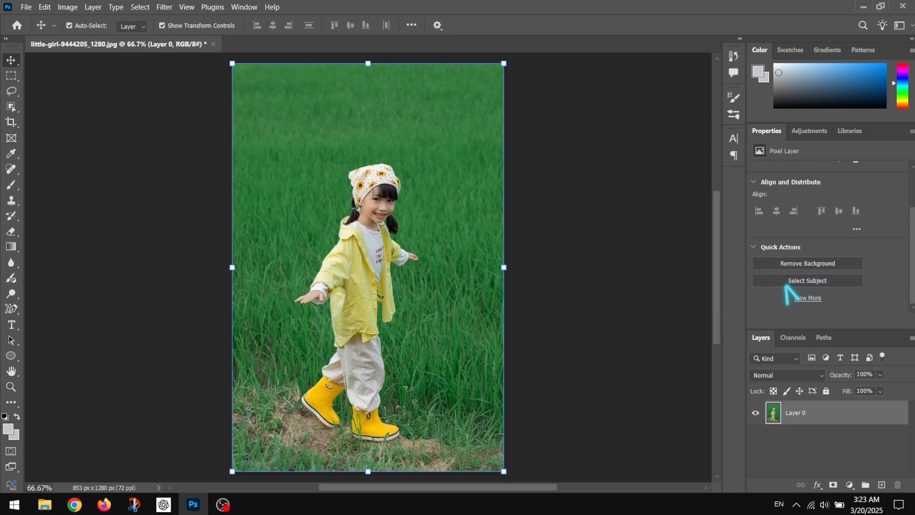
{"action": "left_click", "coordinate": [808, 264]}
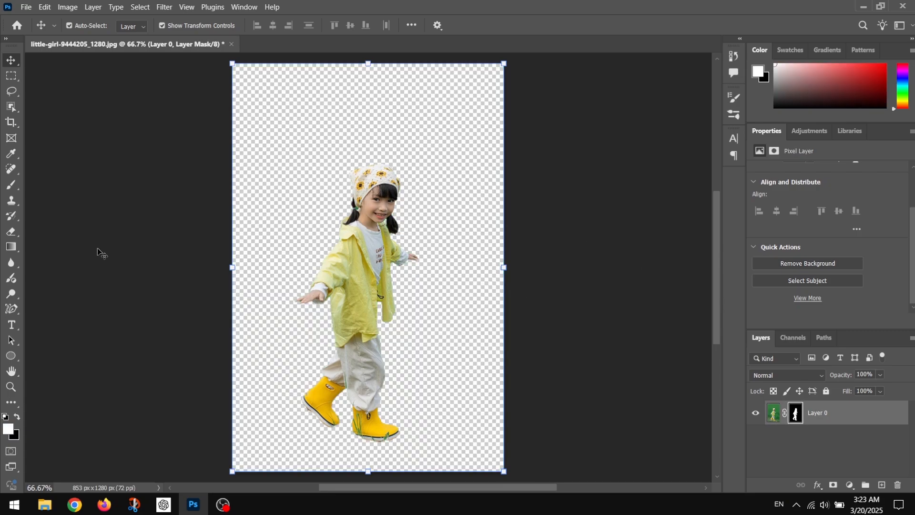
- Examine the cutout edges around the girl's hair, clothes and boots up close
{"action": "left_click", "coordinate": [10, 386]}
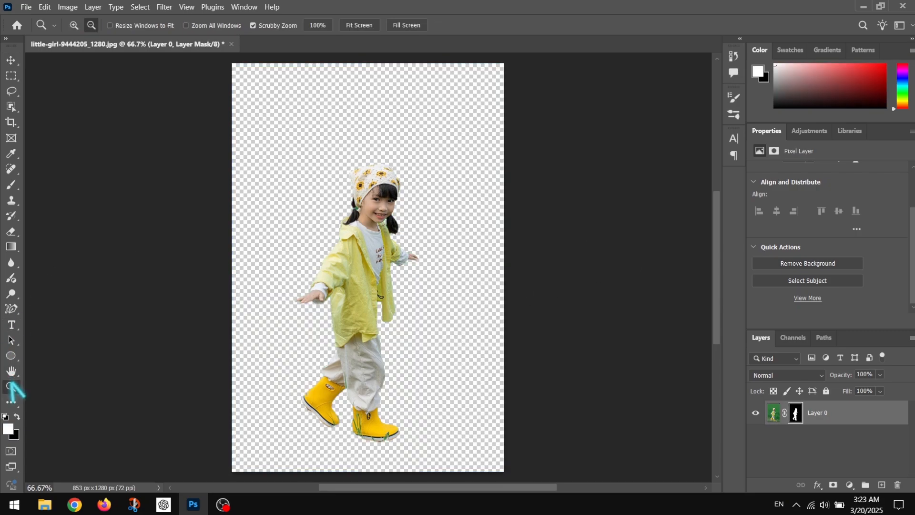
{"action": "left_click", "coordinate": [73, 26]}
{"action": "left_click", "coordinate": [355, 214]}
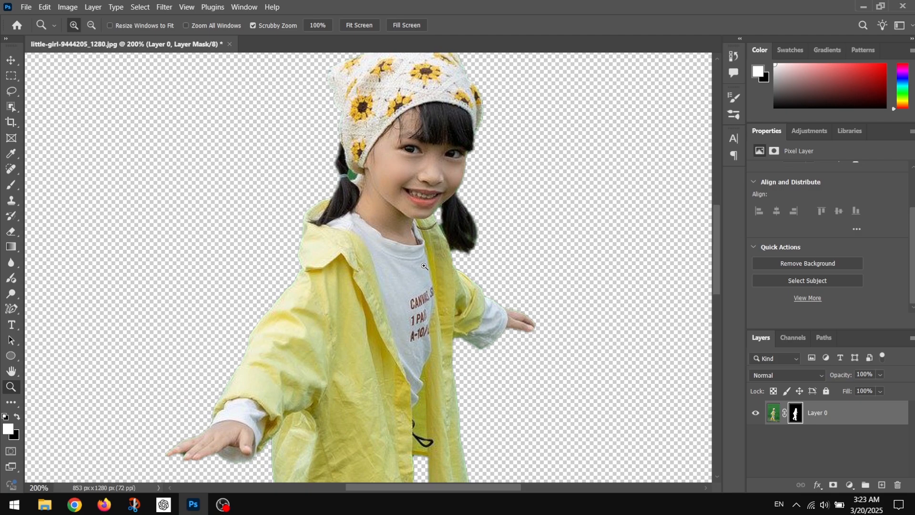
{"action": "scroll", "coordinate": [424, 266], "scroll_direction": "down", "scroll_amount": 10}
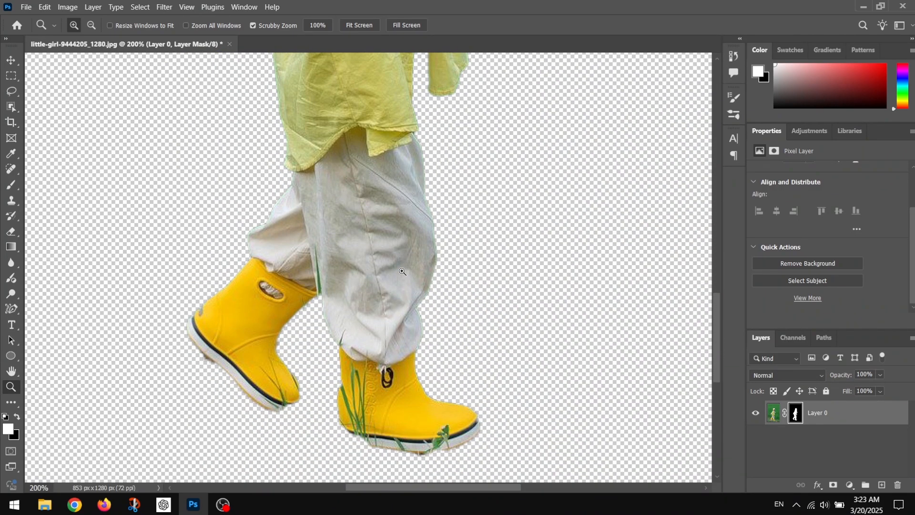
{"action": "scroll", "coordinate": [390, 313], "scroll_direction": "up", "scroll_amount": 10}
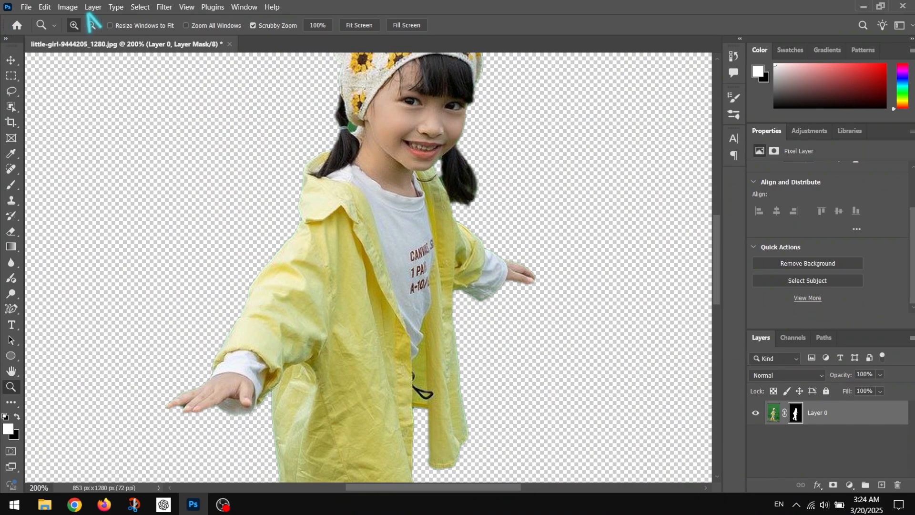
{"action": "left_click", "coordinate": [91, 25]}
{"action": "left_click", "coordinate": [409, 261]}
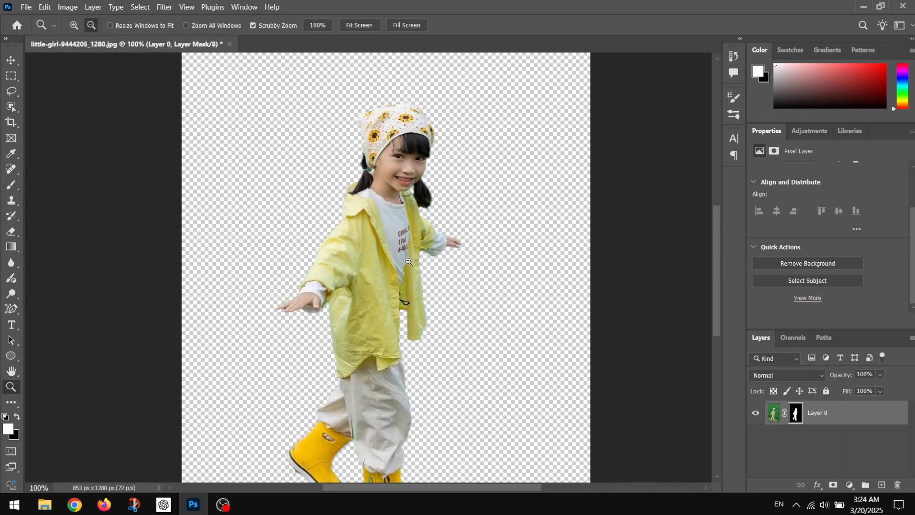
{"action": "left_click", "coordinate": [412, 269]}
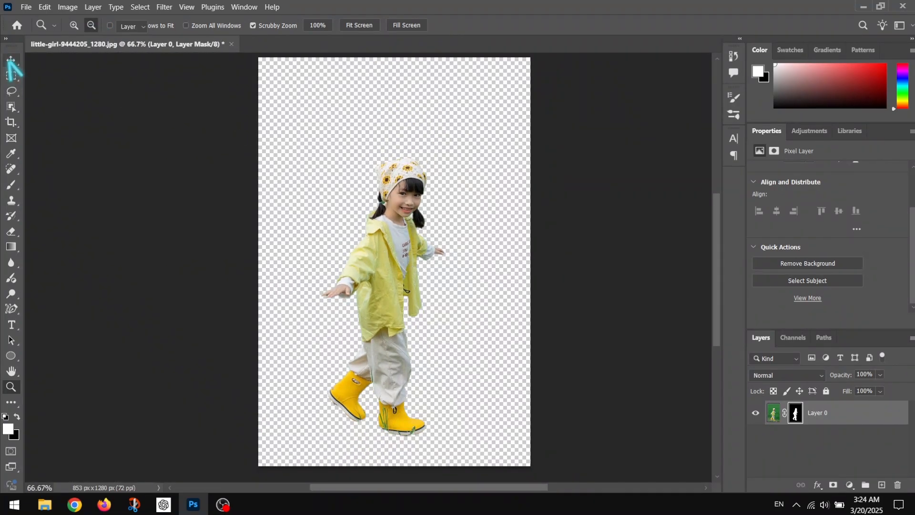
{"action": "left_click", "coordinate": [11, 60]}
{"action": "left_click", "coordinate": [26, 7]}
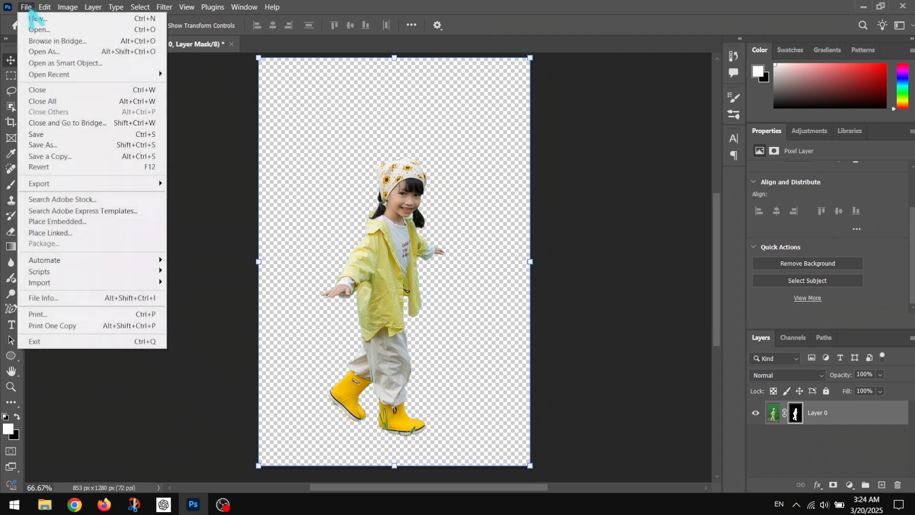
{"action": "left_click", "coordinate": [41, 29]}
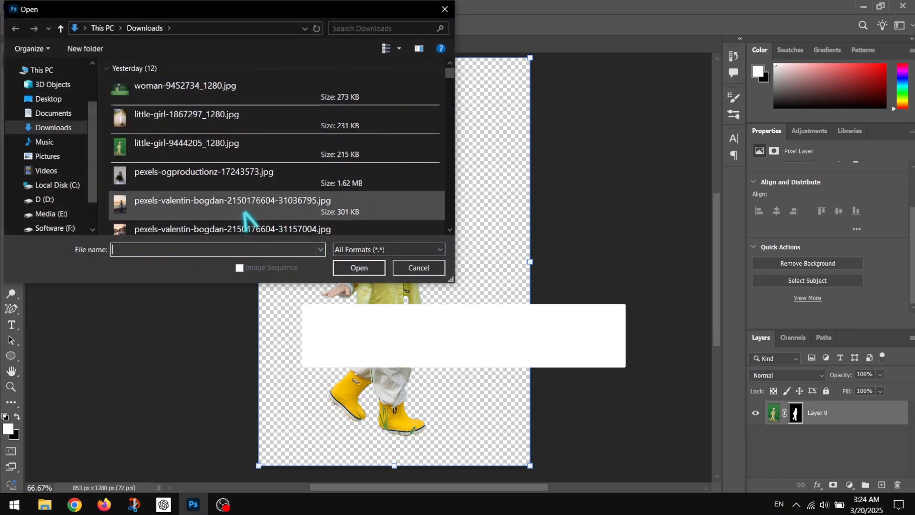
{"action": "left_click", "coordinate": [200, 206]}
{"action": "left_click", "coordinate": [364, 269]}
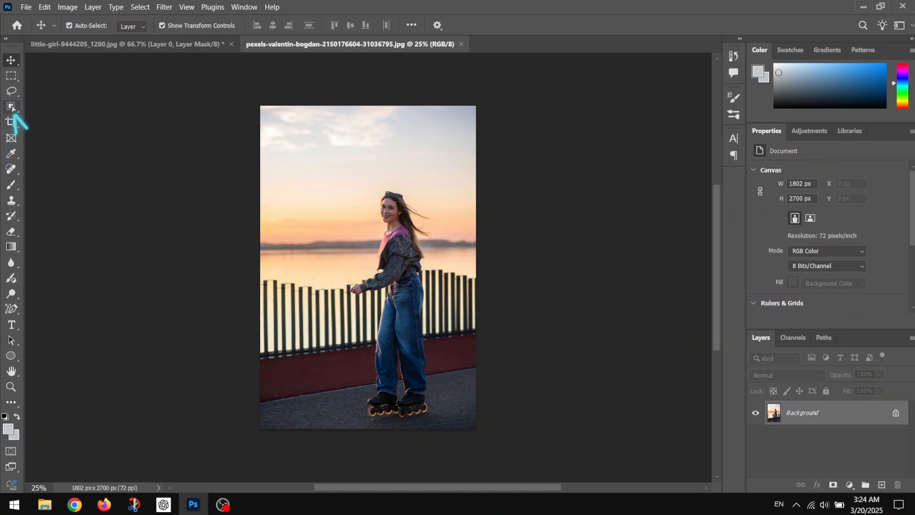
- Enter Select and Mask with the Object Selection tool and set the preview transparency to 13%
{"action": "left_click", "coordinate": [12, 107]}
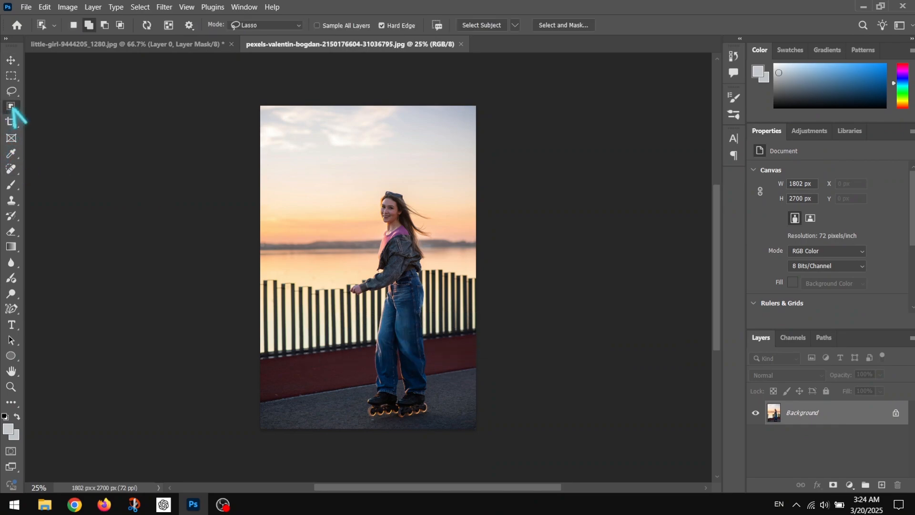
{"action": "left_click", "coordinate": [563, 28]}
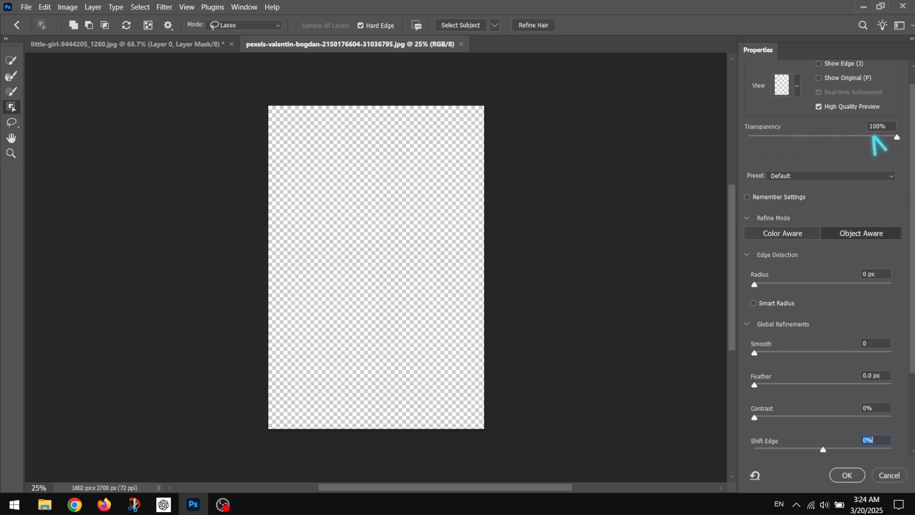
{"action": "left_click_drag", "start_coordinate": [896, 137], "coordinate": [690, 137]}
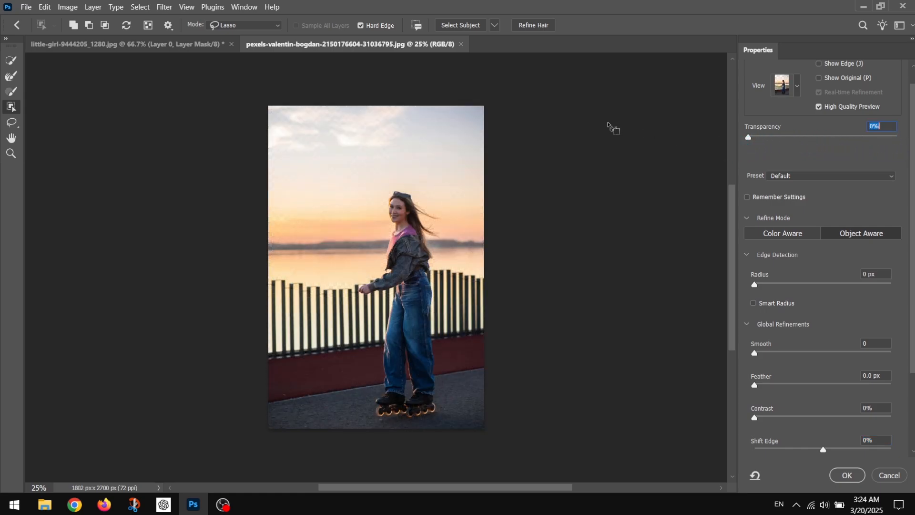
{"action": "left_click_drag", "start_coordinate": [749, 138], "coordinate": [768, 138]}
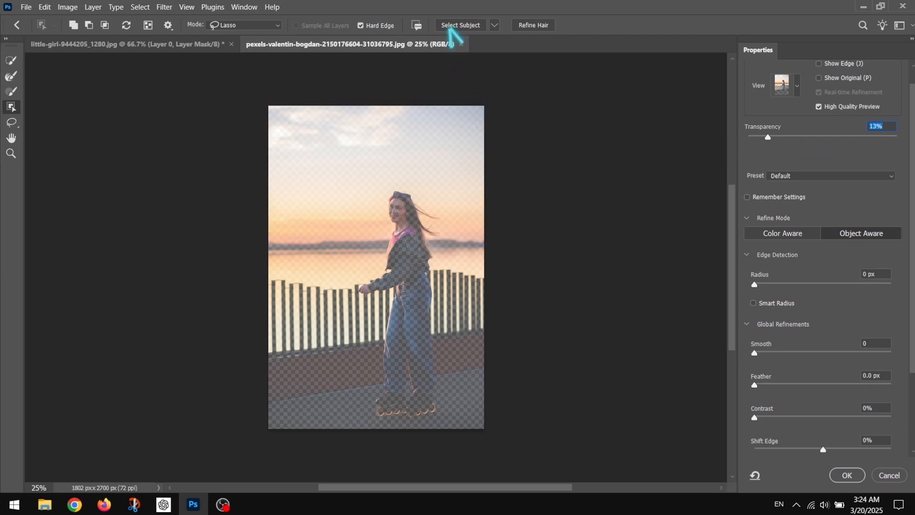
- Select the roller-skating woman automatically as the subject
{"action": "left_click", "coordinate": [450, 28]}
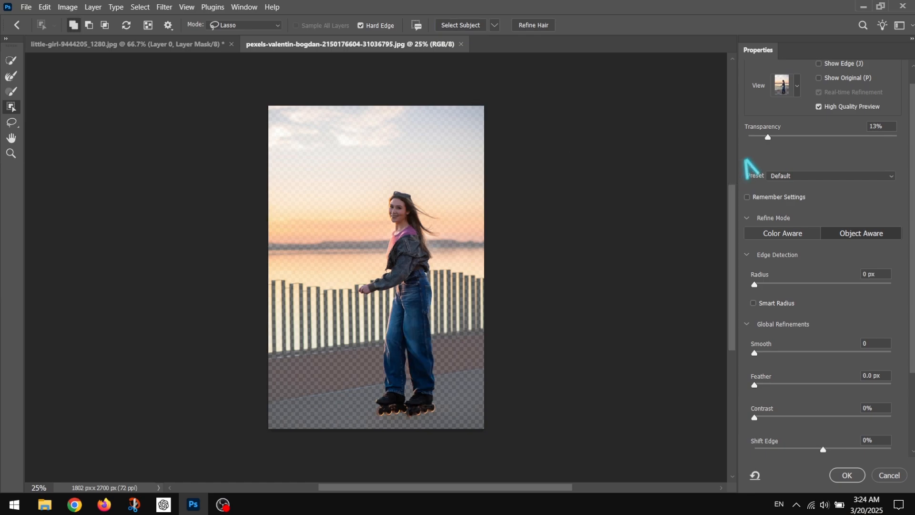
{"action": "left_click_drag", "start_coordinate": [396, 150], "coordinate": [394, 361]}
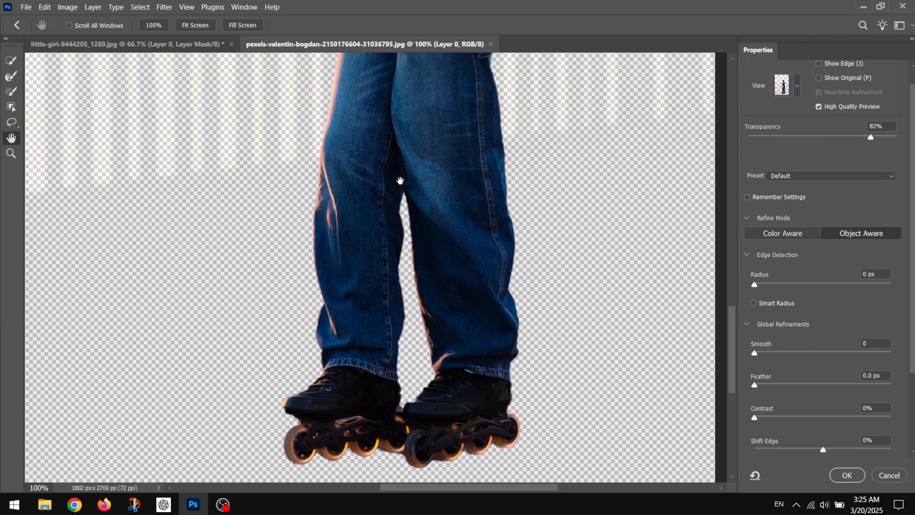
{"action": "left_click_drag", "start_coordinate": [380, 240], "coordinate": [396, 267]}
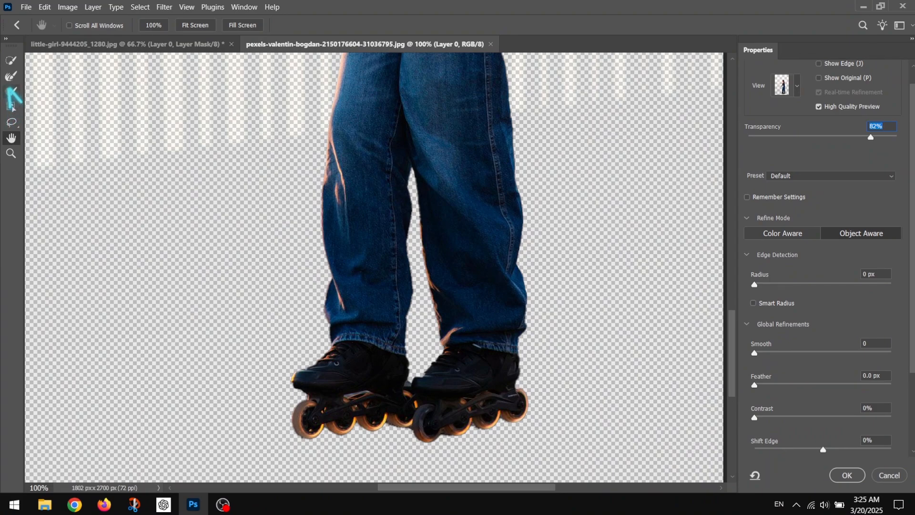
- Subtract both roller skates from the selection with the Quick Selection tool at brush size 30
{"action": "left_click", "coordinate": [10, 61]}
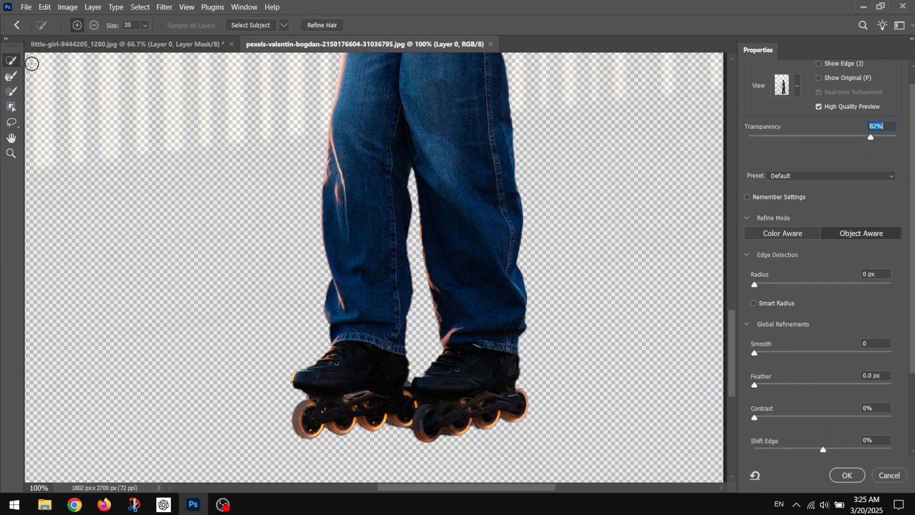
{"action": "left_click", "coordinate": [94, 25]}
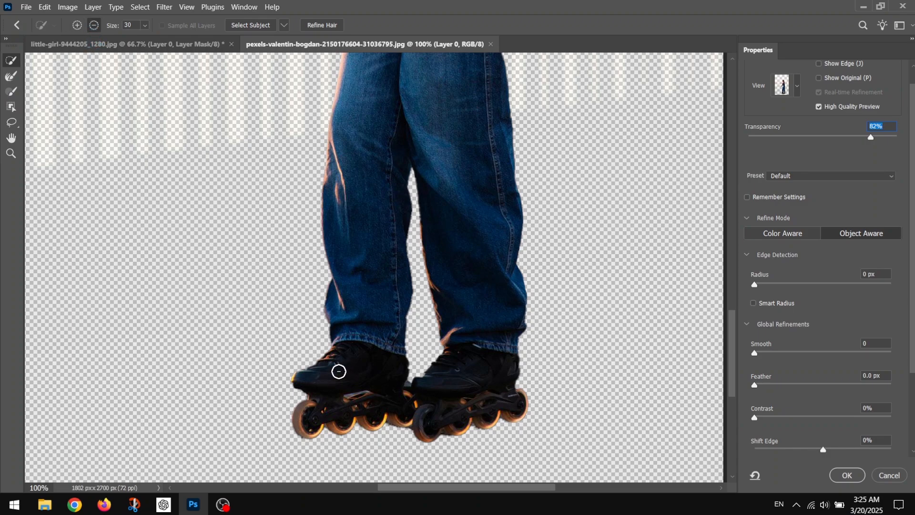
{"action": "left_click_drag", "start_coordinate": [339, 371], "coordinate": [293, 381]}
{"action": "left_click_drag", "start_coordinate": [334, 353], "coordinate": [327, 355]}
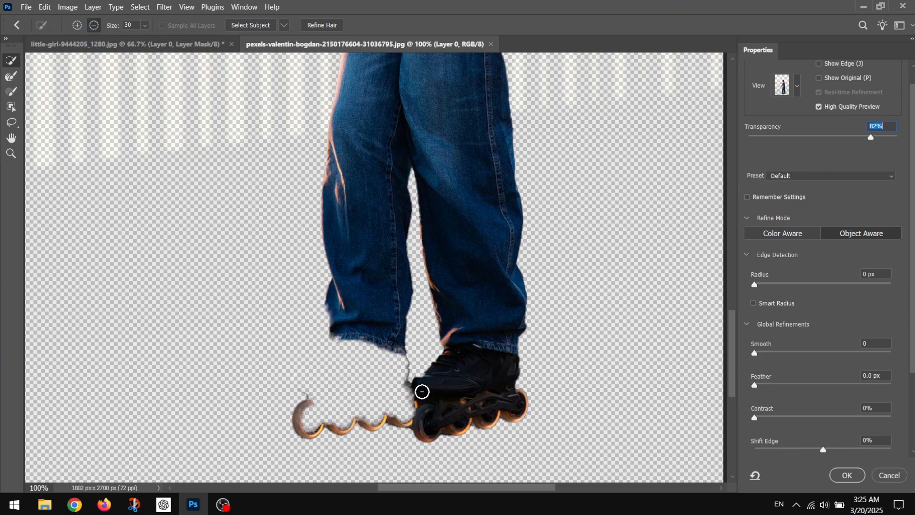
{"action": "left_click_drag", "start_coordinate": [422, 391], "coordinate": [439, 376]}
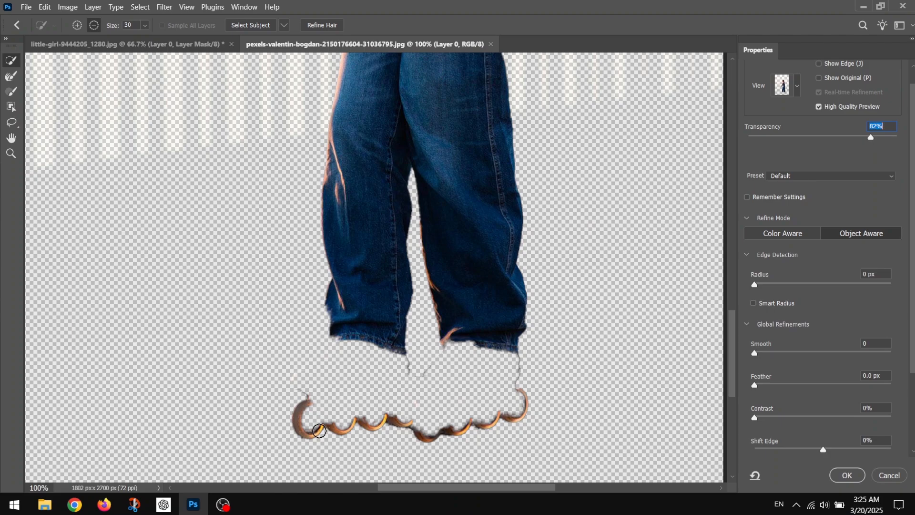
{"action": "mouse_move", "coordinate": [319, 431]}
{"action": "left_mouse_down"}
{"action": "mouse_move", "coordinate": [368, 431]}
{"action": "mouse_move", "coordinate": [308, 429]}
{"action": "mouse_move", "coordinate": [303, 403]}
{"action": "mouse_move", "coordinate": [312, 442]}
{"action": "mouse_move", "coordinate": [470, 440]}
{"action": "mouse_move", "coordinate": [460, 426]}
{"action": "mouse_move", "coordinate": [499, 421]}
{"action": "left_mouse_up"}
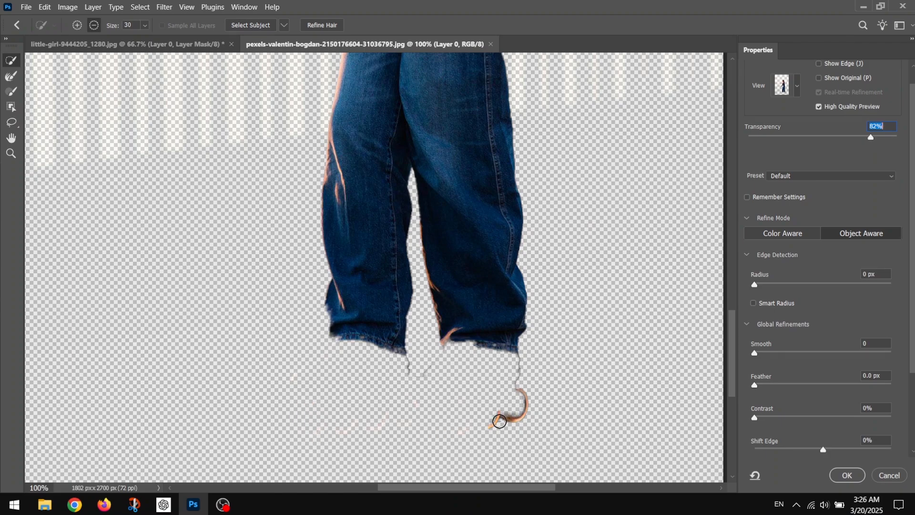
{"action": "left_click_drag", "start_coordinate": [515, 392], "coordinate": [509, 422]}
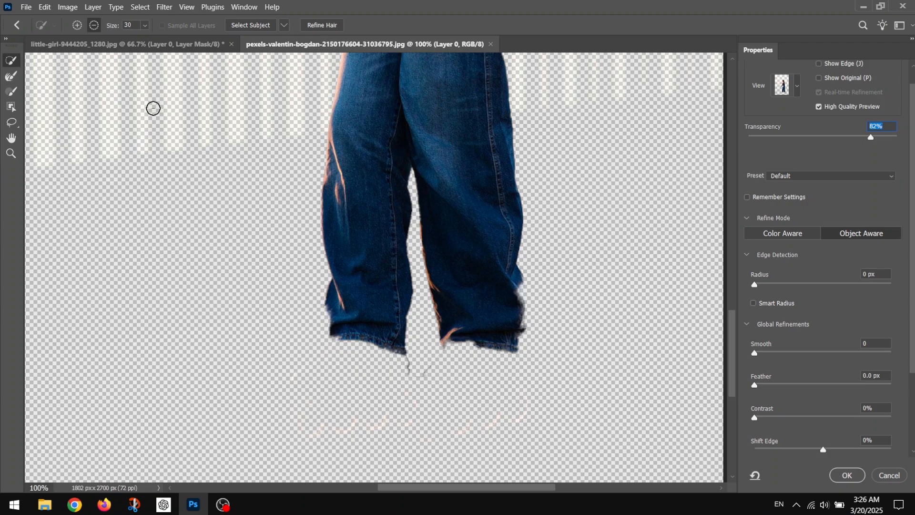
- Reduce the Quick Selection brush to size 18 and add back the outer hem edge of the jeans' front leg
{"action": "left_click", "coordinate": [145, 25]}
{"action": "left_click_drag", "start_coordinate": [150, 39], "coordinate": [146, 39]}
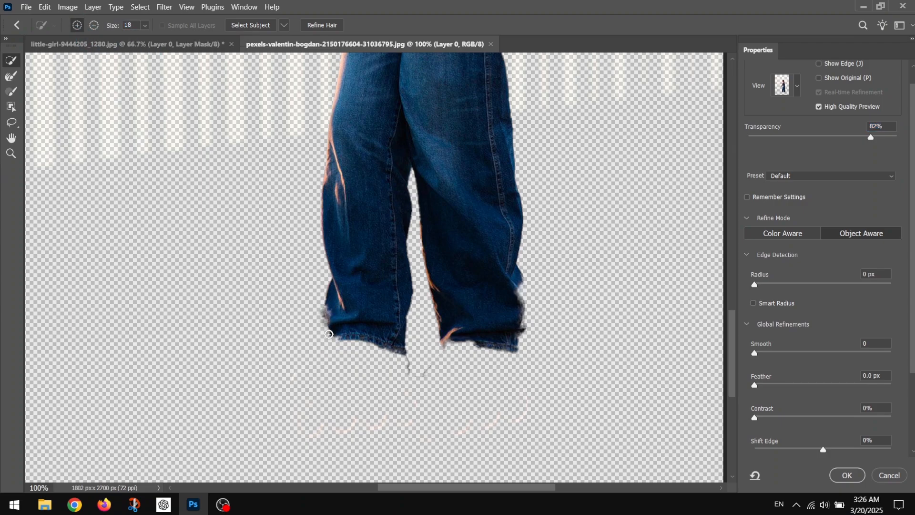
{"action": "left_click_drag", "start_coordinate": [329, 335], "coordinate": [345, 342]}
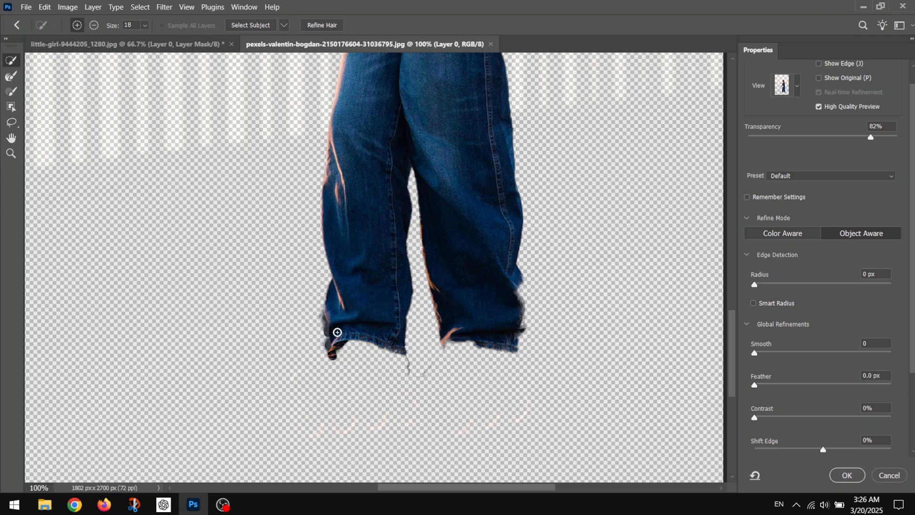
{"action": "left_click_drag", "start_coordinate": [334, 352], "coordinate": [323, 334]}
{"action": "left_click", "coordinate": [322, 332]}
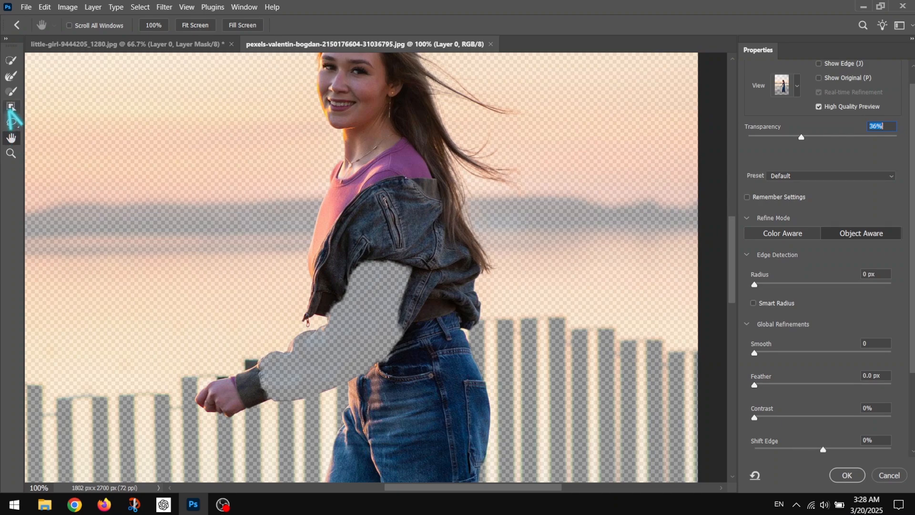
- Add the missing denim jacket sleeve back to the selection using the Object Selection tool in Lasso mode
{"action": "left_click", "coordinate": [11, 107]}
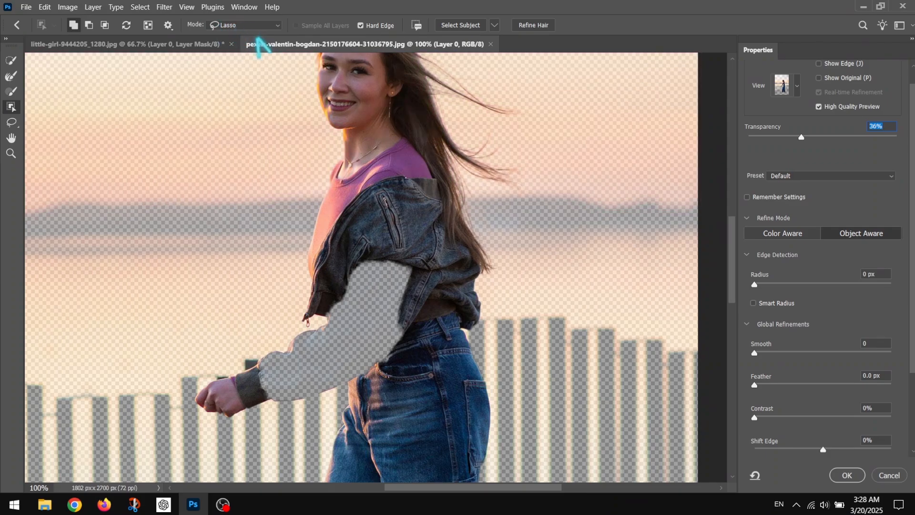
{"action": "left_click", "coordinate": [262, 26]}
{"action": "left_click", "coordinate": [250, 37]}
{"action": "left_click", "coordinate": [249, 27]}
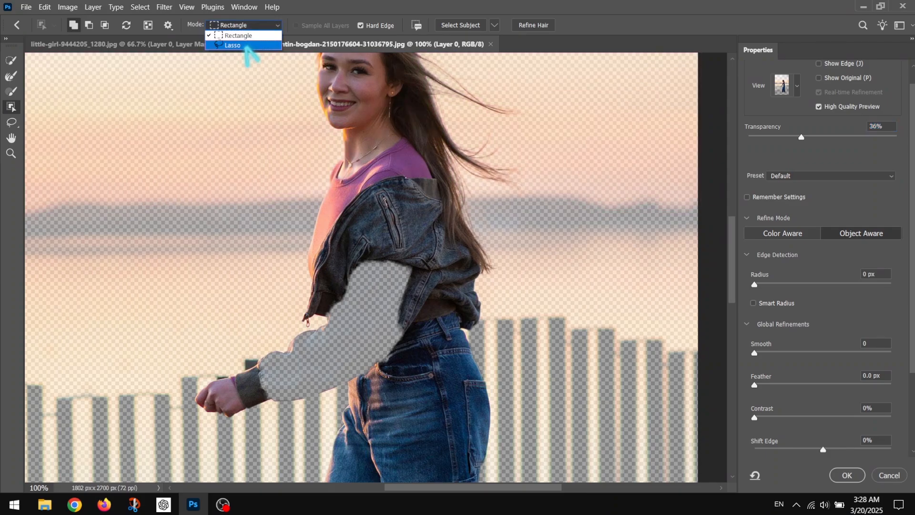
{"action": "left_click", "coordinate": [240, 46]}
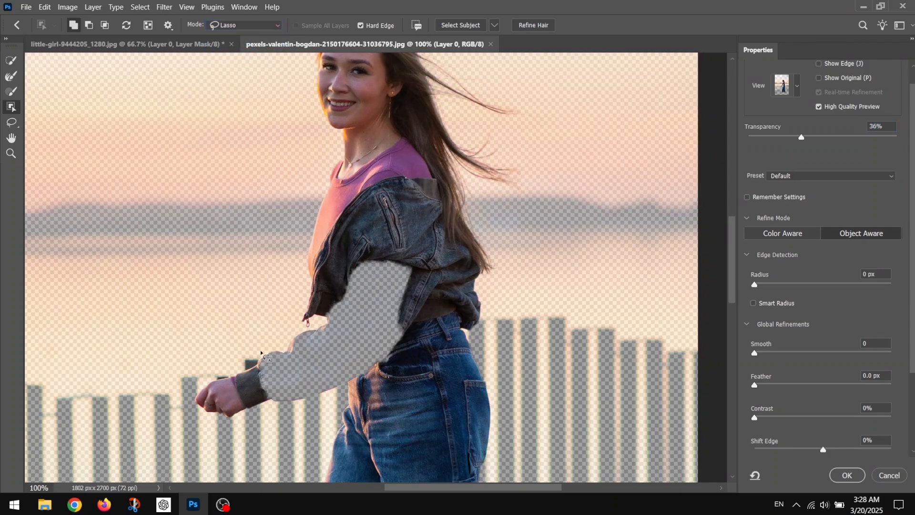
{"action": "mouse_move", "coordinate": [412, 303]}
{"action": "left_mouse_down"}
{"action": "mouse_move", "coordinate": [402, 355]}
{"action": "mouse_move", "coordinate": [303, 411]}
{"action": "left_mouse_up"}
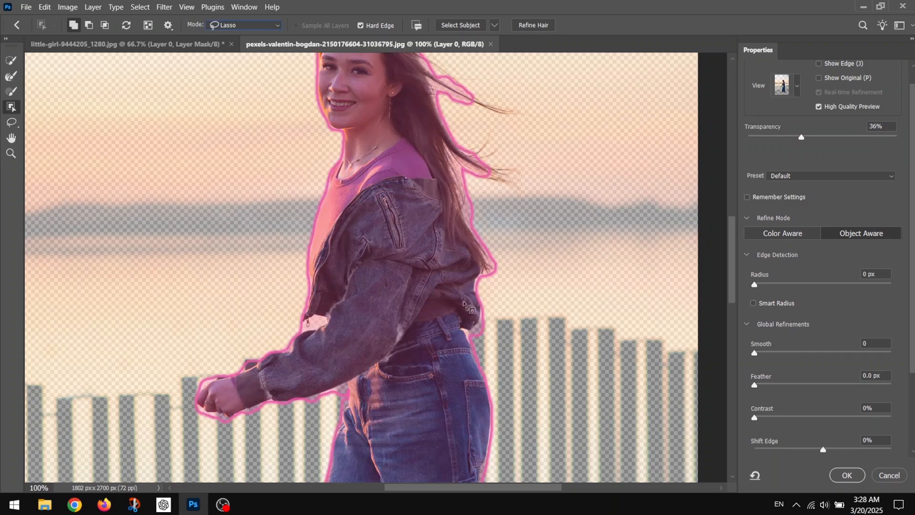
- Paint in the remaining semi-transparent gaps along the sleeve's edges and cuff with the Brush tool at size 28
{"action": "key", "text": "r"}
{"action": "key", "text": "ctrl+plus"}
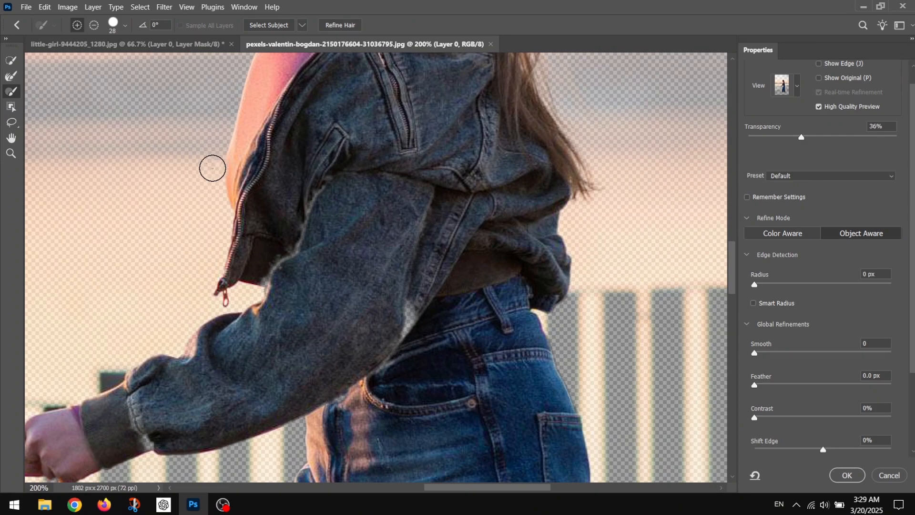
{"action": "mouse_move", "coordinate": [410, 317]}
{"action": "left_mouse_down"}
{"action": "mouse_move", "coordinate": [411, 300]}
{"action": "mouse_move", "coordinate": [381, 369]}
{"action": "left_mouse_up"}
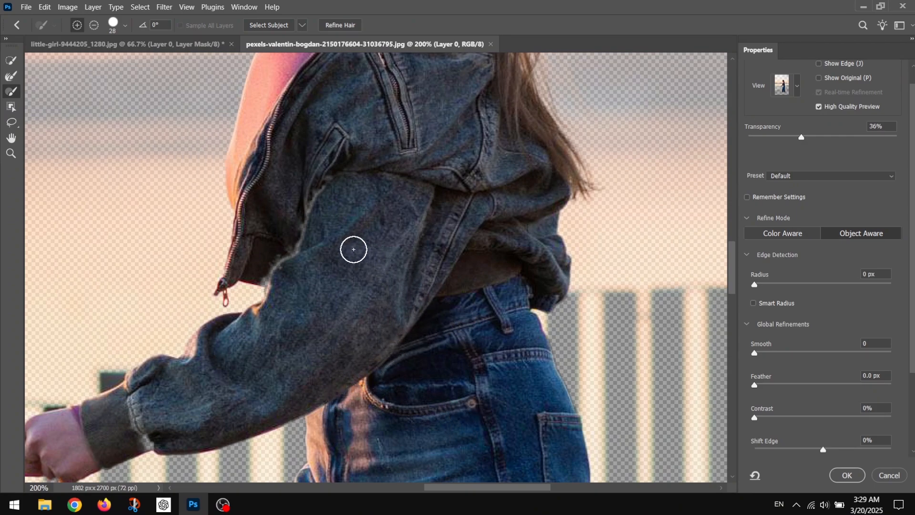
{"action": "mouse_move", "coordinate": [294, 256]}
{"action": "left_mouse_down"}
{"action": "mouse_move", "coordinate": [329, 179]}
{"action": "mouse_move", "coordinate": [277, 267]}
{"action": "left_mouse_up"}
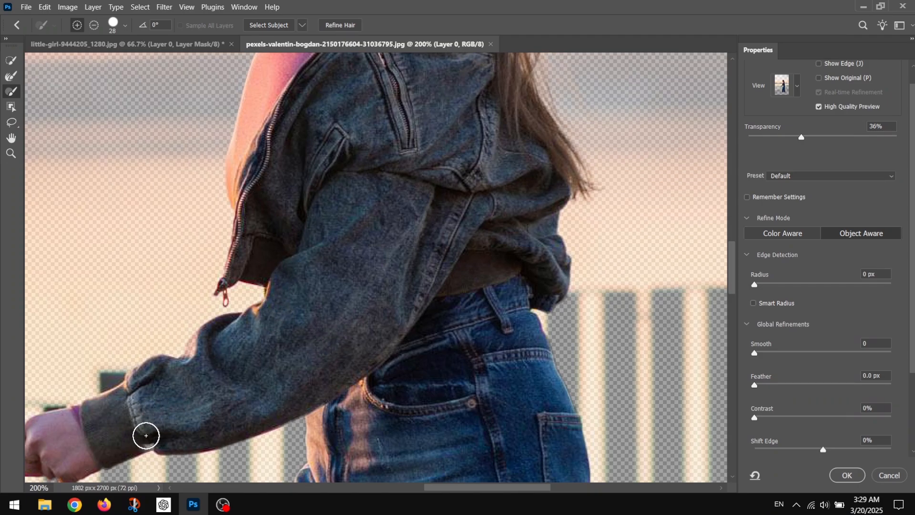
{"action": "key", "text": "h"}
{"action": "left_click_drag", "start_coordinate": [241, 218], "coordinate": [188, 242]}
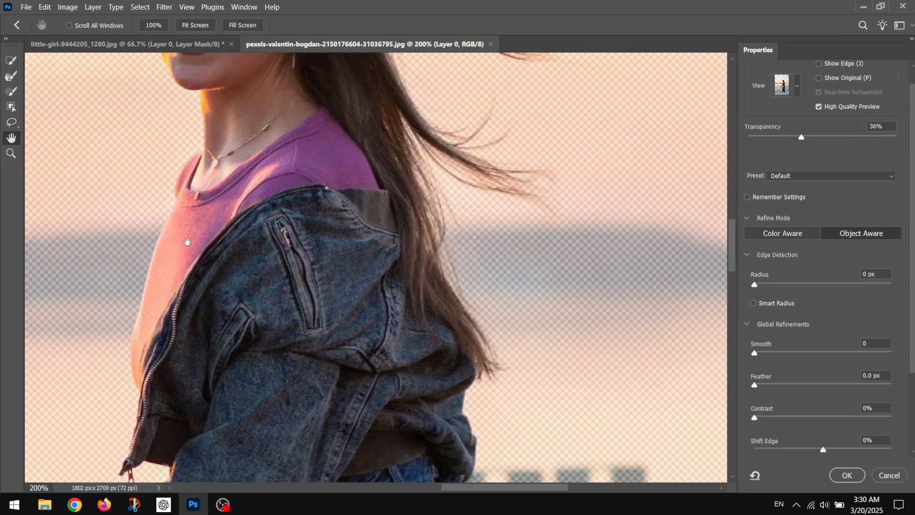
- Paint the front foot's roller skate boot back into the selection with the Brush tool at size 28
{"action": "left_click_drag", "start_coordinate": [200, 405], "coordinate": [258, 109]}
{"action": "mouse_move", "coordinate": [263, 382]}
{"action": "left_mouse_down"}
{"action": "mouse_move", "coordinate": [339, 135]}
{"action": "mouse_move", "coordinate": [308, 129]}
{"action": "left_mouse_up"}
{"action": "left_click", "coordinate": [11, 91]}
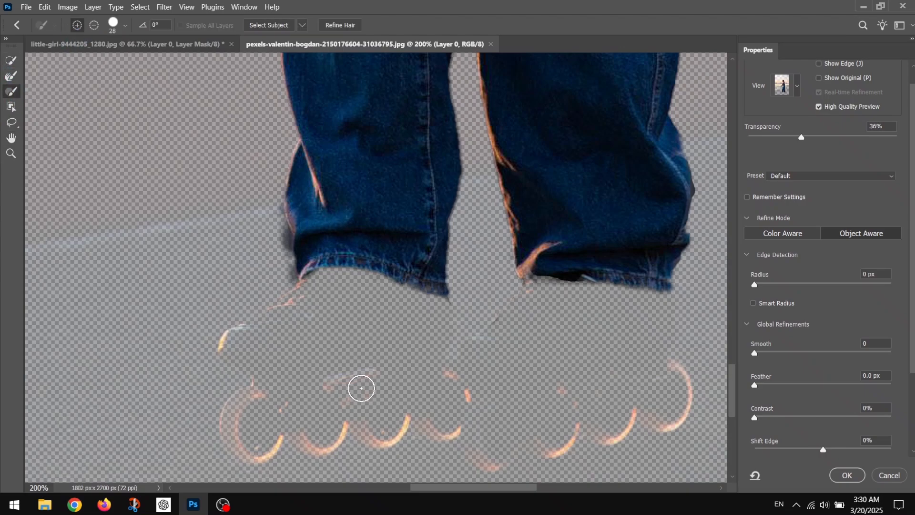
{"action": "mouse_move", "coordinate": [361, 388]}
{"action": "left_mouse_down"}
{"action": "mouse_move", "coordinate": [326, 298]}
{"action": "mouse_move", "coordinate": [260, 339]}
{"action": "mouse_move", "coordinate": [337, 355]}
{"action": "mouse_move", "coordinate": [404, 347]}
{"action": "mouse_move", "coordinate": [412, 284]}
{"action": "mouse_move", "coordinate": [354, 283]}
{"action": "left_mouse_up"}
- Subtract the dark spill beside the front jeans hem with the Brush at size 12, and lasso the missing area along the boot's front
{"action": "left_click", "coordinate": [94, 25]}
{"action": "left_click", "coordinate": [125, 26]}
{"action": "left_click_drag", "start_coordinate": [77, 60], "coordinate": [64, 60]}
{"action": "left_click", "coordinate": [297, 252]}
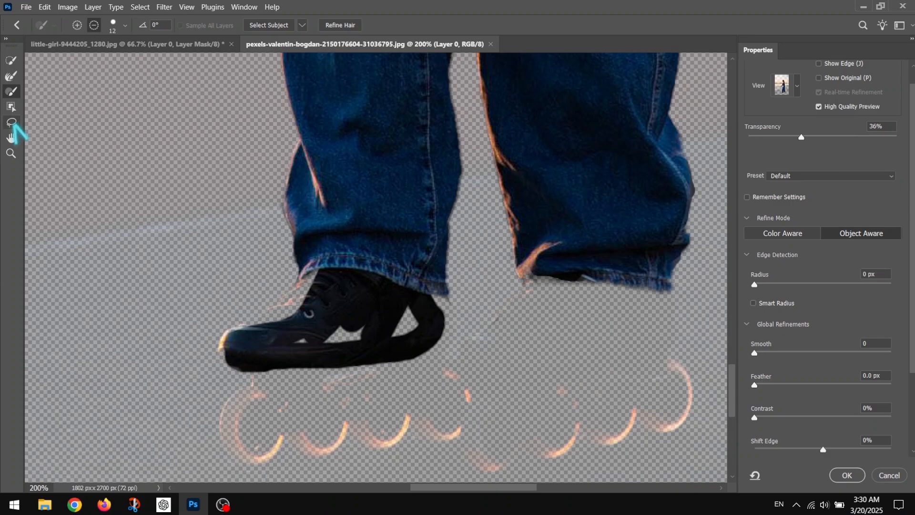
{"action": "left_click", "coordinate": [11, 122]}
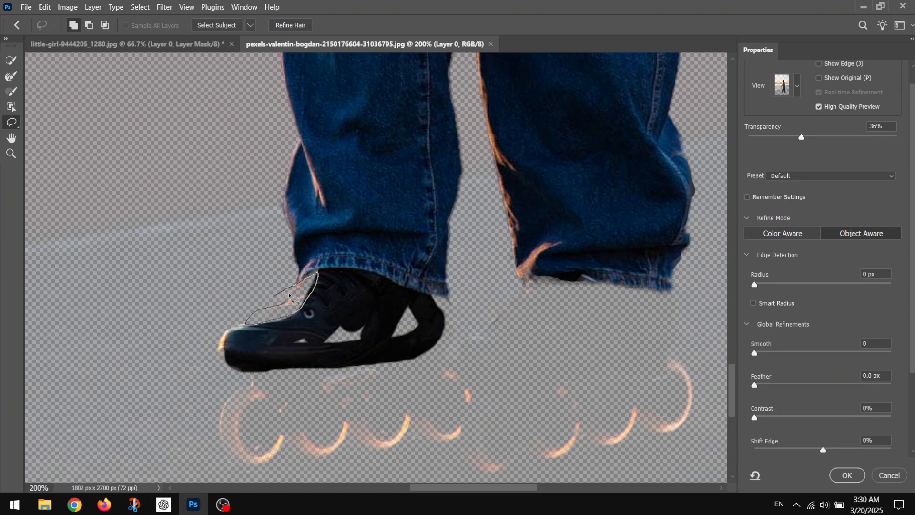
{"action": "left_click_drag", "start_coordinate": [315, 286], "coordinate": [316, 288]}
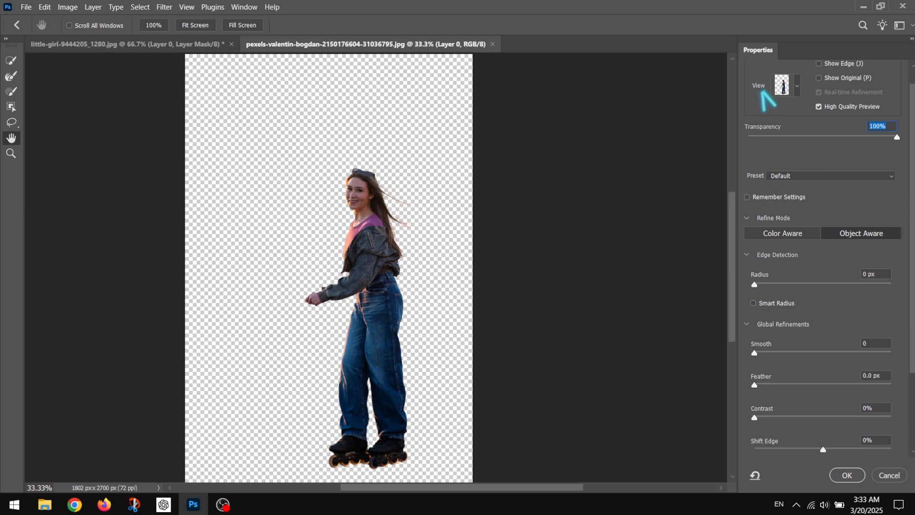
- Preview the selection in the Marching Ants and Overlay view modes
{"action": "left_click", "coordinate": [796, 87]}
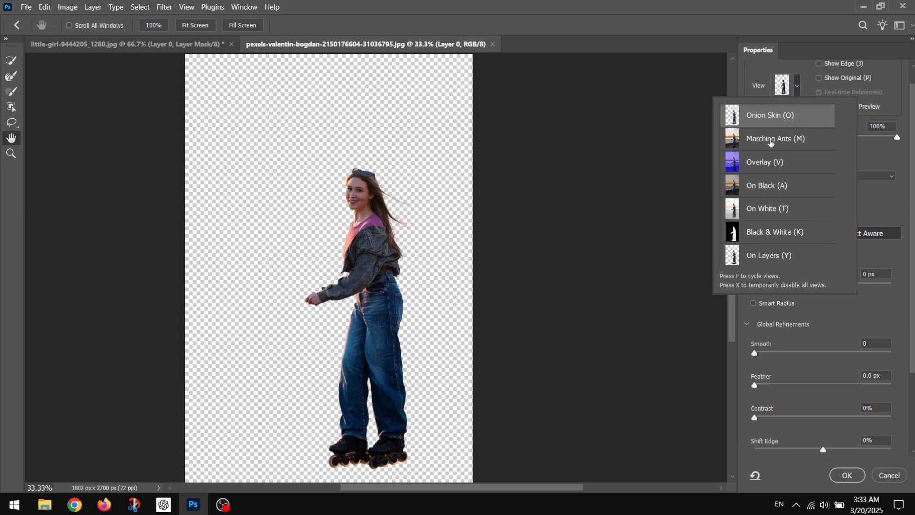
{"action": "left_click", "coordinate": [760, 141]}
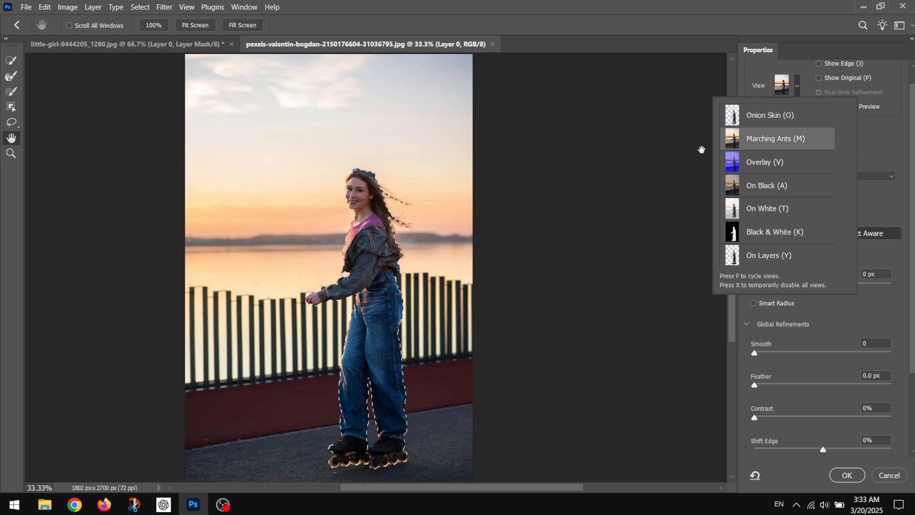
{"action": "left_click", "coordinate": [754, 163]}
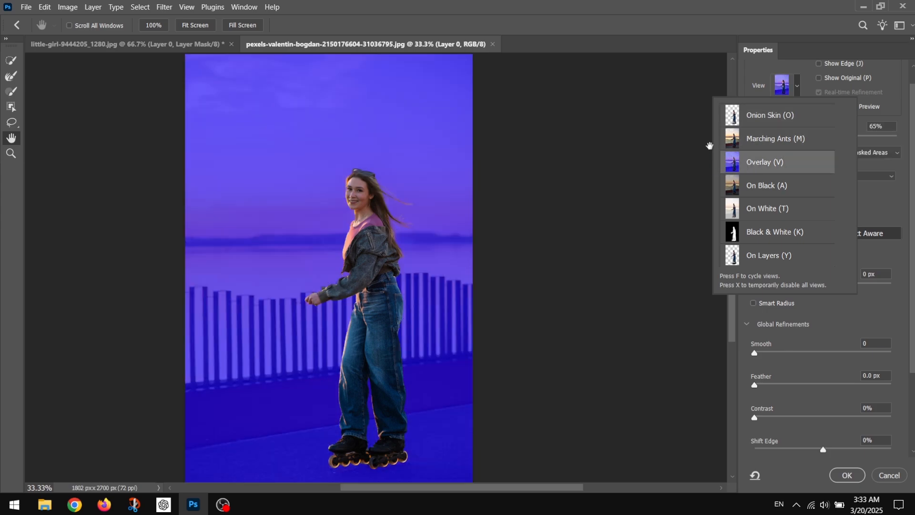
- Change the overlay colour to mint green and set its opacity to 73%
{"action": "left_click", "coordinate": [770, 152]}
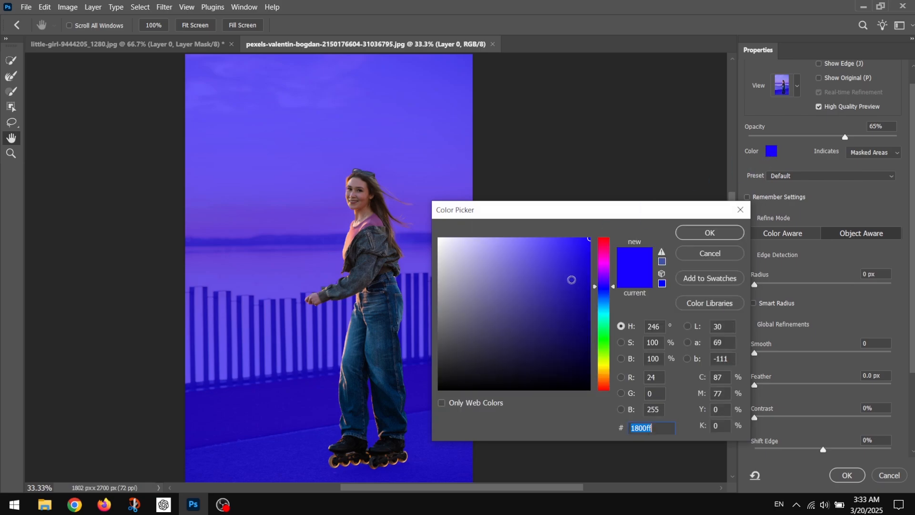
{"action": "left_click_drag", "start_coordinate": [604, 289], "coordinate": [604, 322]}
{"action": "left_click", "coordinate": [710, 232]}
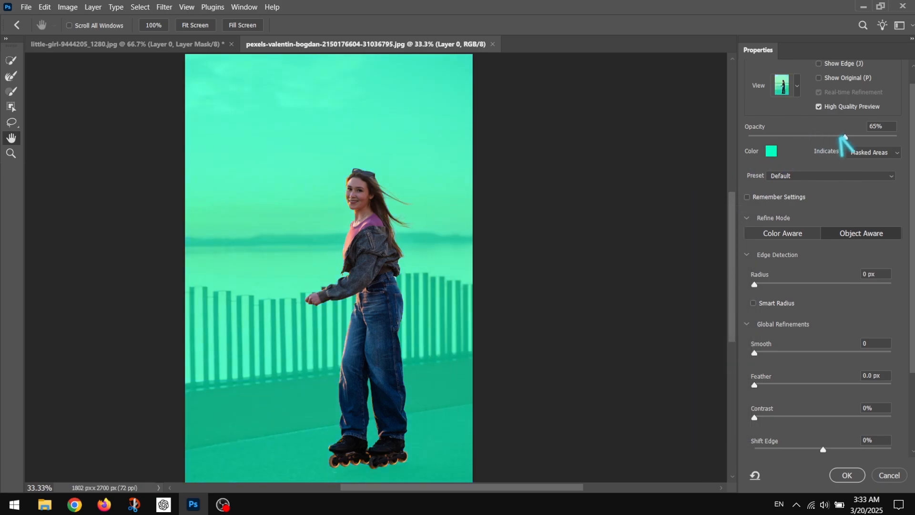
{"action": "mouse_move", "coordinate": [841, 137]}
{"action": "left_mouse_down"}
{"action": "mouse_move", "coordinate": [908, 143]}
{"action": "mouse_move", "coordinate": [842, 140]}
{"action": "mouse_move", "coordinate": [857, 138]}
{"action": "left_mouse_up"}
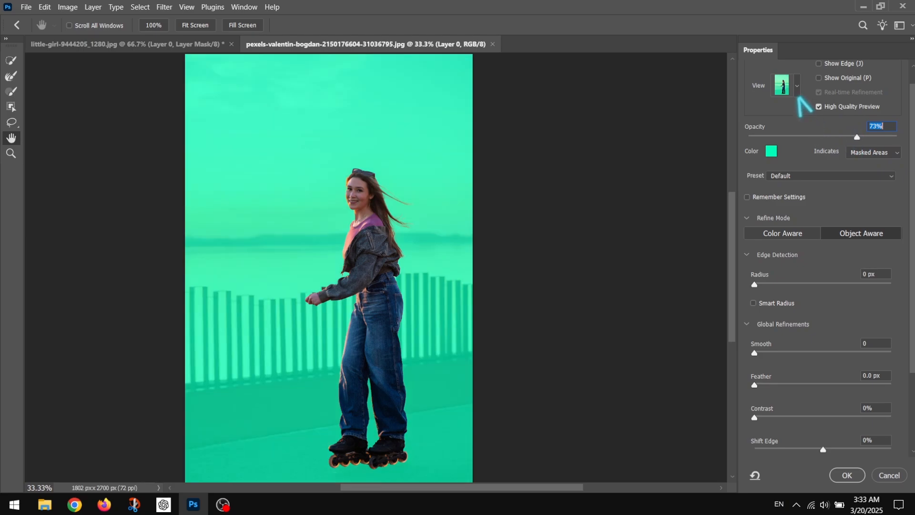
- Preview the selection in the Black & White, On White, On Black and On Layers view modes
{"action": "left_click", "coordinate": [797, 88]}
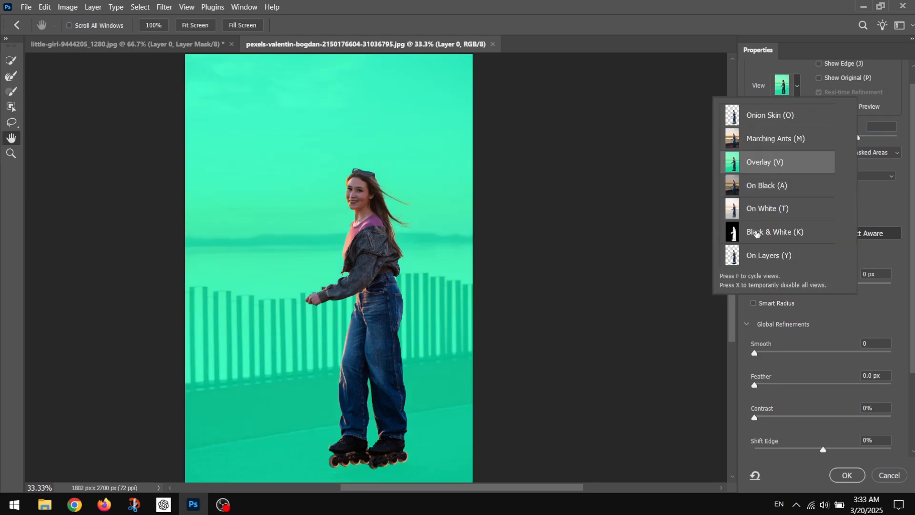
{"action": "left_click", "coordinate": [757, 233]}
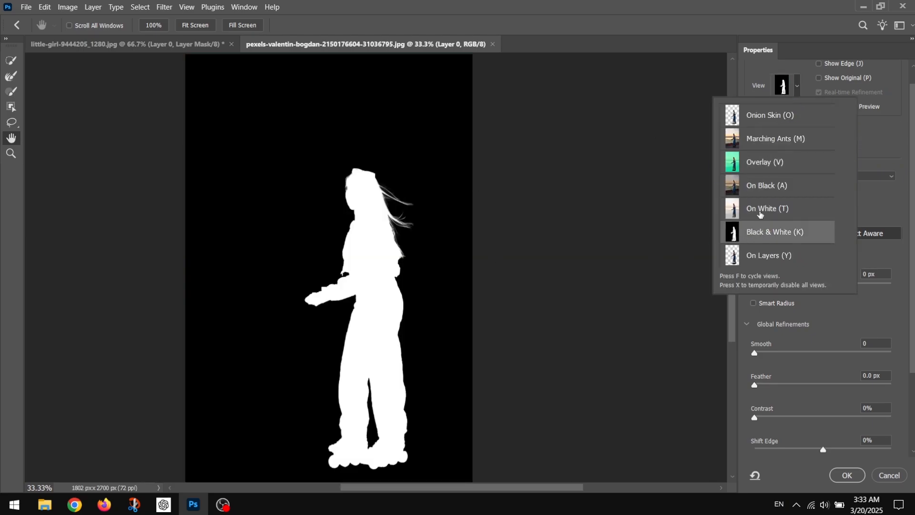
{"action": "left_click", "coordinate": [761, 214]}
{"action": "left_click", "coordinate": [765, 192]}
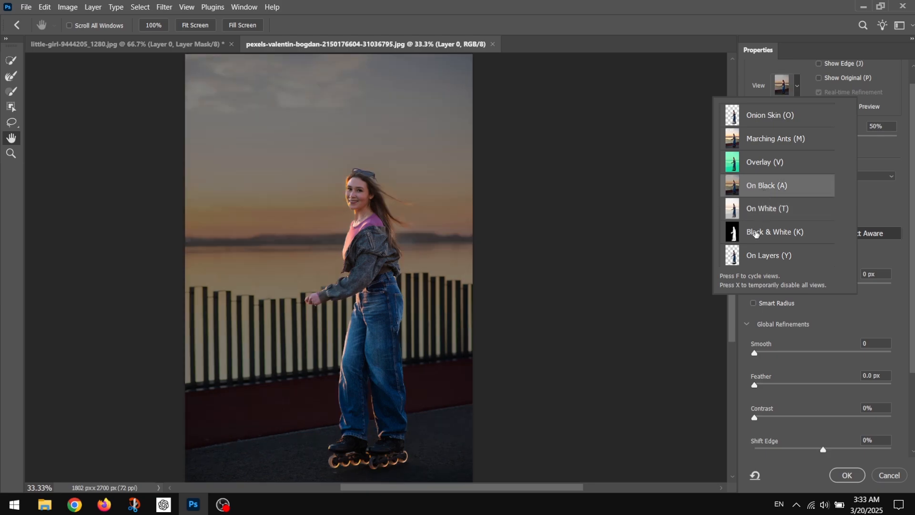
{"action": "left_click", "coordinate": [754, 257]}
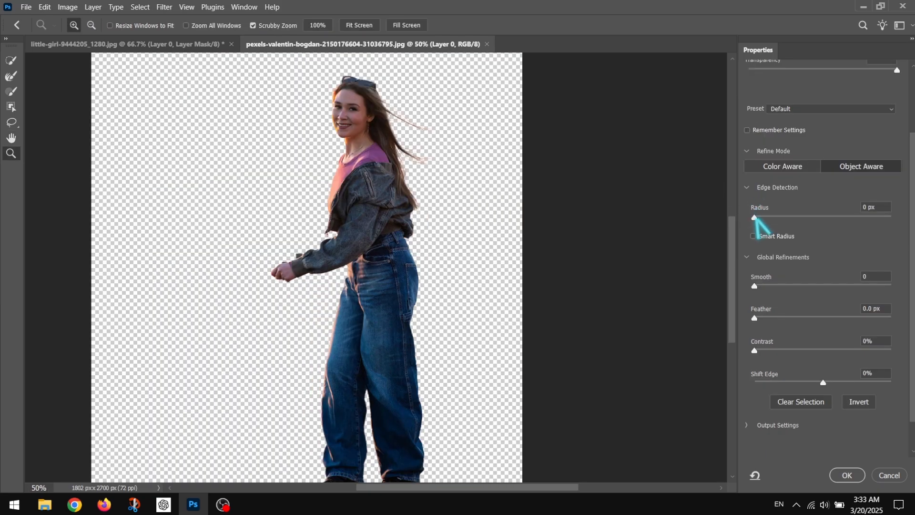
- Try an Edge Detection Radius of 22 px, inspect the sleeve and hand edges, and reset the Radius to 0 px
{"action": "left_click", "coordinate": [759, 218]}
{"action": "left_click_drag", "start_coordinate": [759, 217], "coordinate": [819, 219]}
{"action": "left_click", "coordinate": [250, 231]}
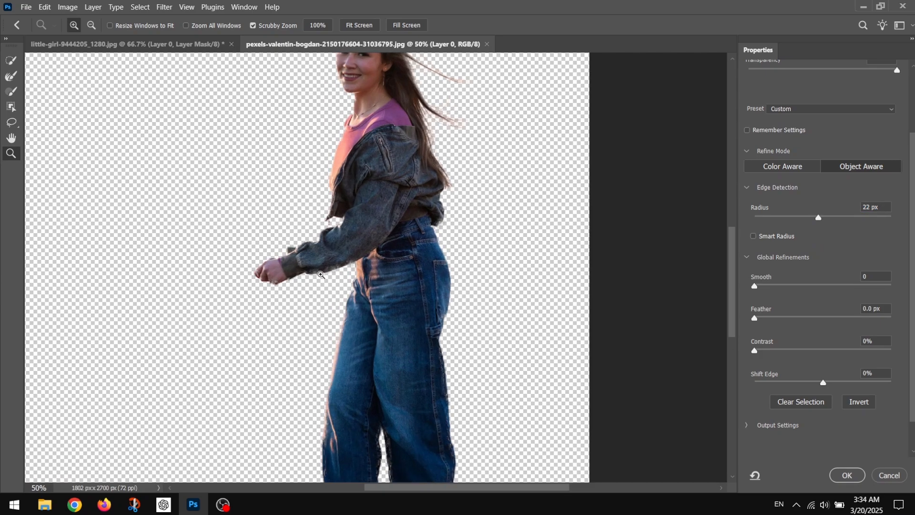
{"action": "left_click", "coordinate": [322, 266]}
{"action": "left_click", "coordinate": [323, 266]}
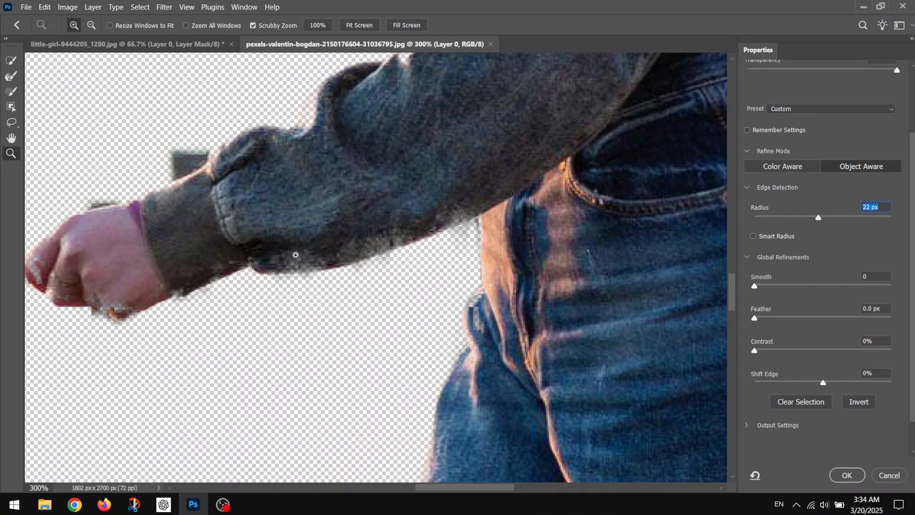
{"action": "left_click_drag", "start_coordinate": [819, 218], "coordinate": [748, 220]}
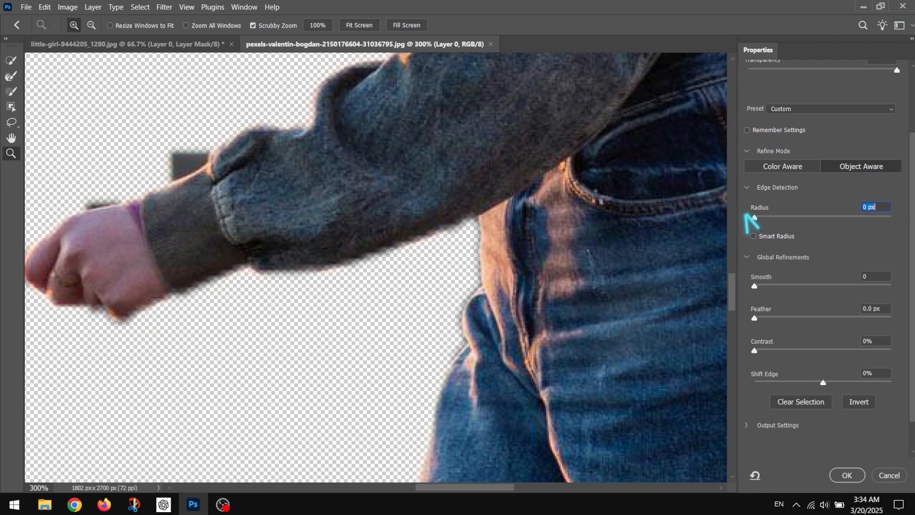
- Try different Smooth amounts on the selection, inspect the outline around the jacket and jeans, and reset Smooth to 0
{"action": "left_click", "coordinate": [91, 26]}
{"action": "left_click", "coordinate": [553, 215]}
{"action": "left_click", "coordinate": [554, 215]}
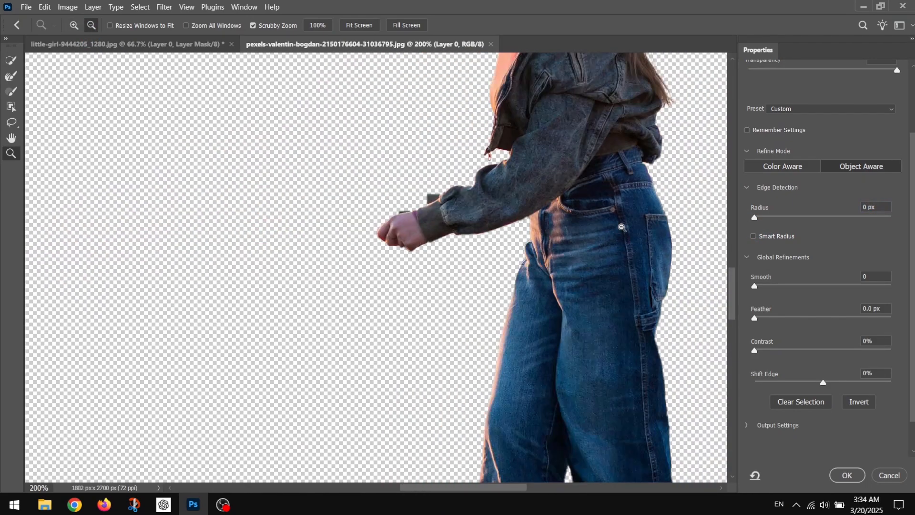
{"action": "left_click", "coordinate": [11, 138]}
{"action": "left_click_drag", "start_coordinate": [538, 207], "coordinate": [447, 220]}
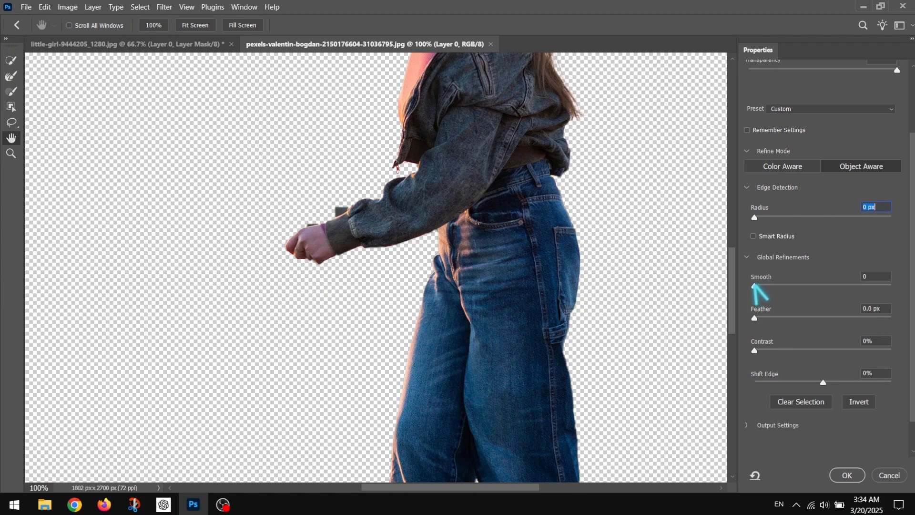
{"action": "left_click_drag", "start_coordinate": [766, 286], "coordinate": [788, 285]}
{"action": "left_click_drag", "start_coordinate": [801, 285], "coordinate": [777, 286]}
{"action": "key", "text": "z"}
{"action": "left_click", "coordinate": [441, 244]}
{"action": "left_click", "coordinate": [441, 244]}
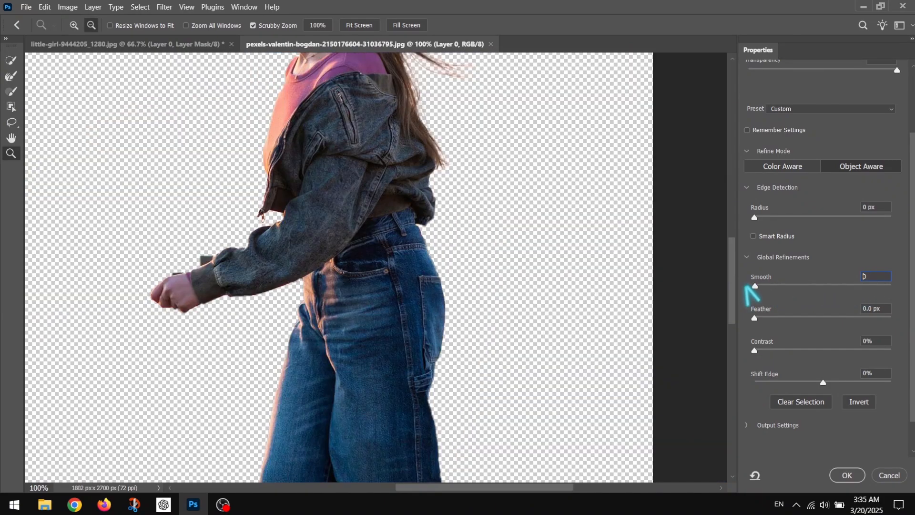
{"action": "left_click_drag", "start_coordinate": [756, 287], "coordinate": [753, 318]}
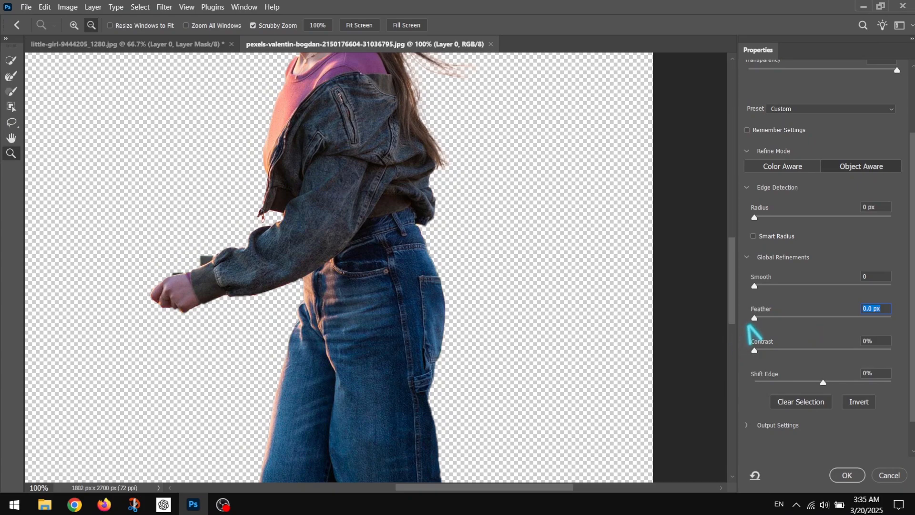
- Try a Contrast of 45% on the selection edge, inspect the loose hair strands, and reset Contrast to 0%
{"action": "left_click_drag", "start_coordinate": [754, 350], "coordinate": [816, 353]}
{"action": "left_click", "coordinate": [12, 138]}
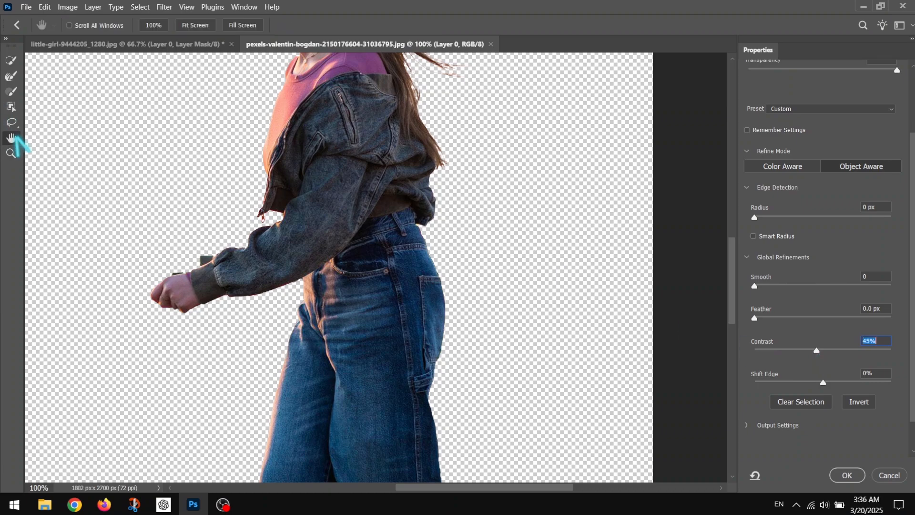
{"action": "left_click_drag", "start_coordinate": [446, 57], "coordinate": [331, 391]}
{"action": "key", "text": "ctrl+plus"}
{"action": "left_click_drag", "start_coordinate": [816, 351], "coordinate": [746, 356]}
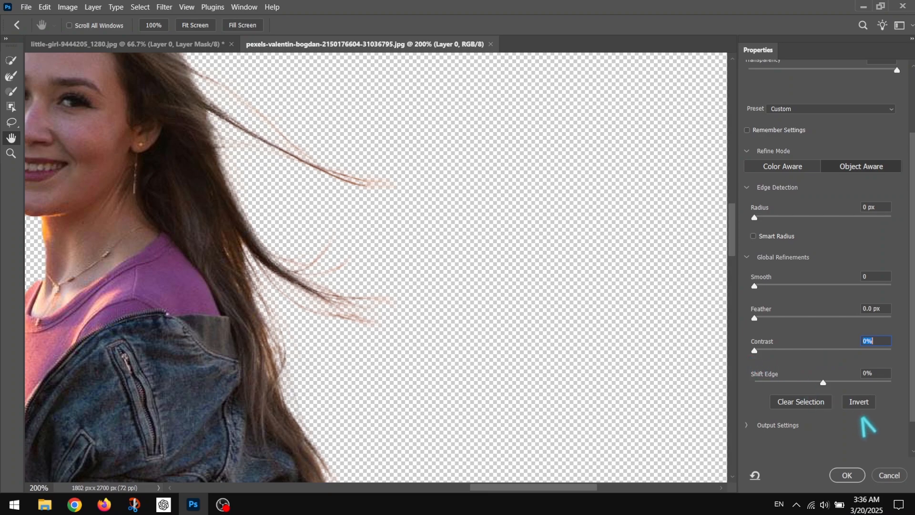
- Try Shift Edge at -74% and at -15%, inspecting the woman's hair and shoulder edges
{"action": "left_click_drag", "start_coordinate": [823, 383], "coordinate": [772, 383]}
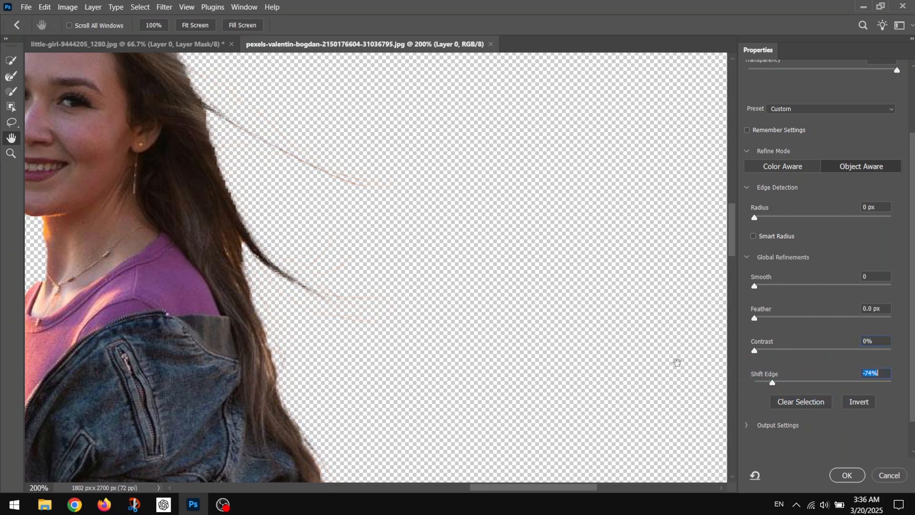
{"action": "left_click_drag", "start_coordinate": [677, 363], "coordinate": [827, 374]}
{"action": "left_click_drag", "start_coordinate": [772, 382], "coordinate": [813, 382]}
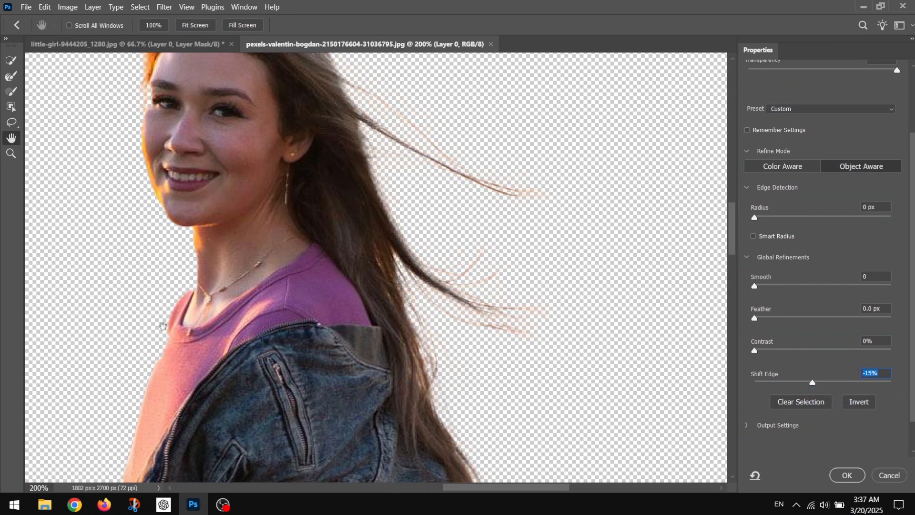
{"action": "left_click_drag", "start_coordinate": [163, 326], "coordinate": [185, 371]}
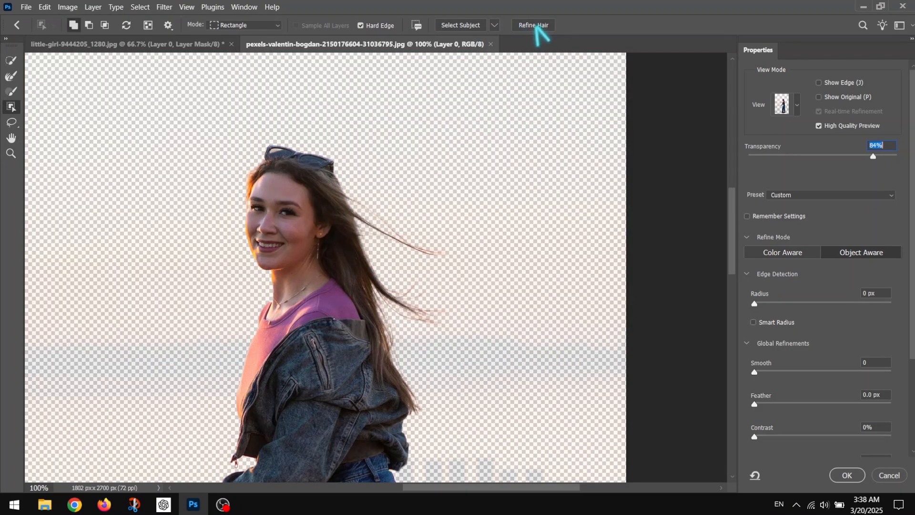
- Apply Refine Hair to the selection and inspect the flying strands up close
{"action": "left_click", "coordinate": [530, 25]}
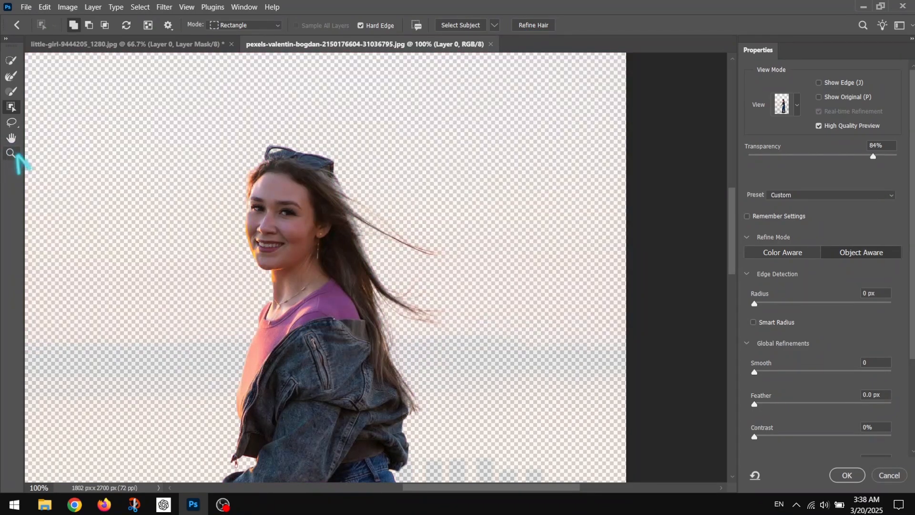
{"action": "left_click", "coordinate": [10, 153]}
{"action": "double_click", "coordinate": [366, 254]}
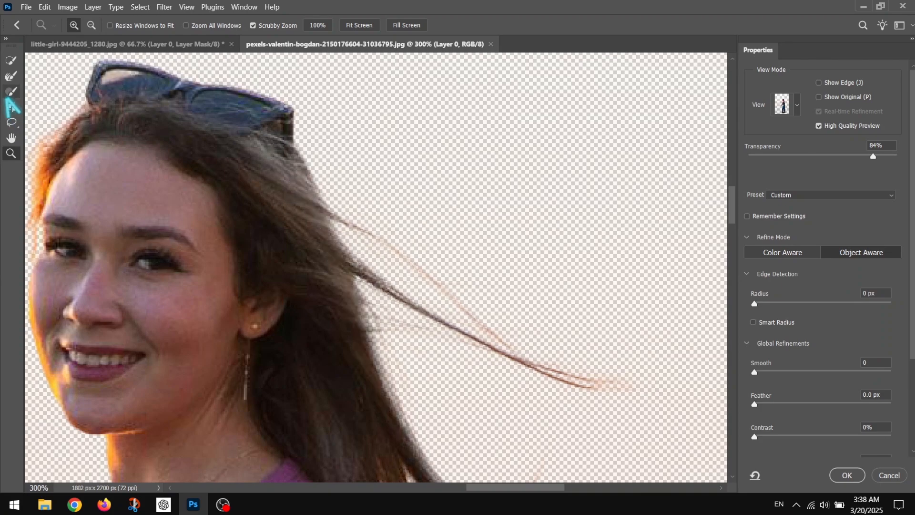
{"action": "left_click", "coordinate": [92, 25]}
{"action": "left_click", "coordinate": [605, 380]}
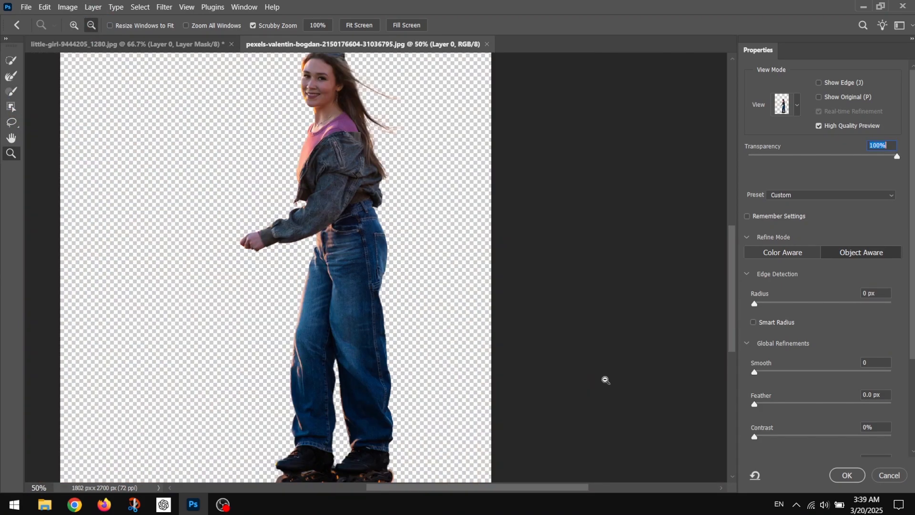
- Set the output to New Layer with Layer Mask and apply the Select and Mask refinement
{"action": "scroll", "coordinate": [801, 279], "scroll_direction": "down", "scroll_amount": 5}
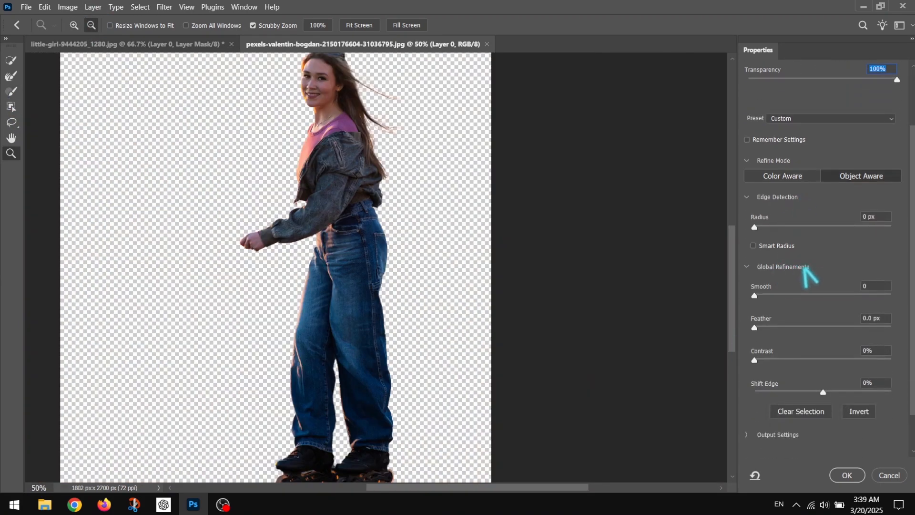
{"action": "scroll", "coordinate": [810, 281], "scroll_direction": "down", "scroll_amount": 2}
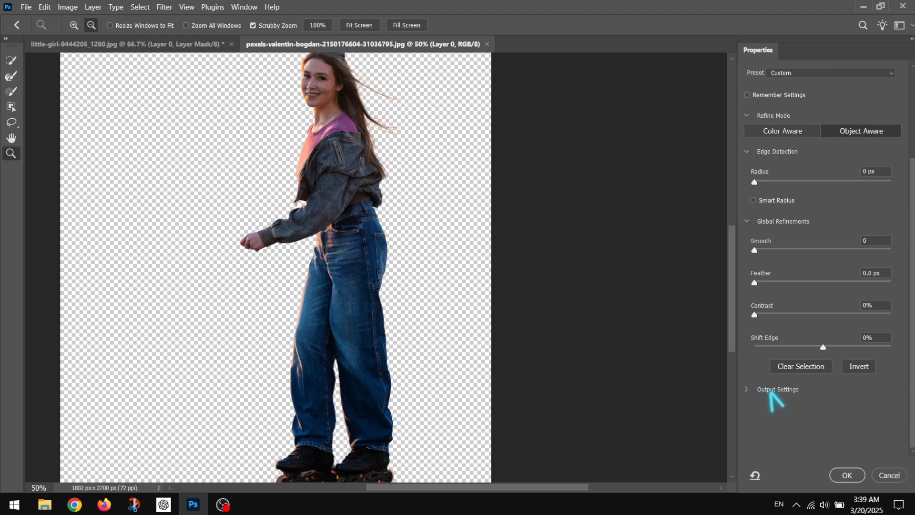
{"action": "left_click", "coordinate": [747, 389]}
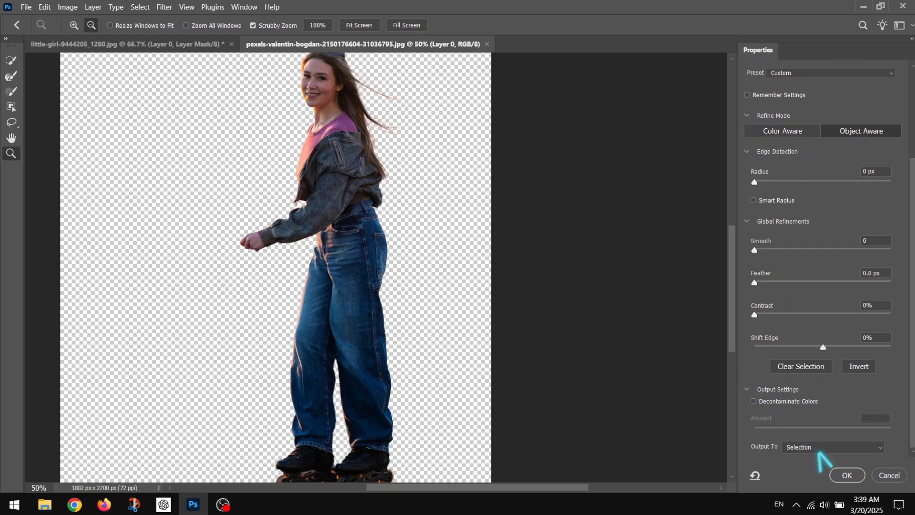
{"action": "left_click", "coordinate": [819, 449]}
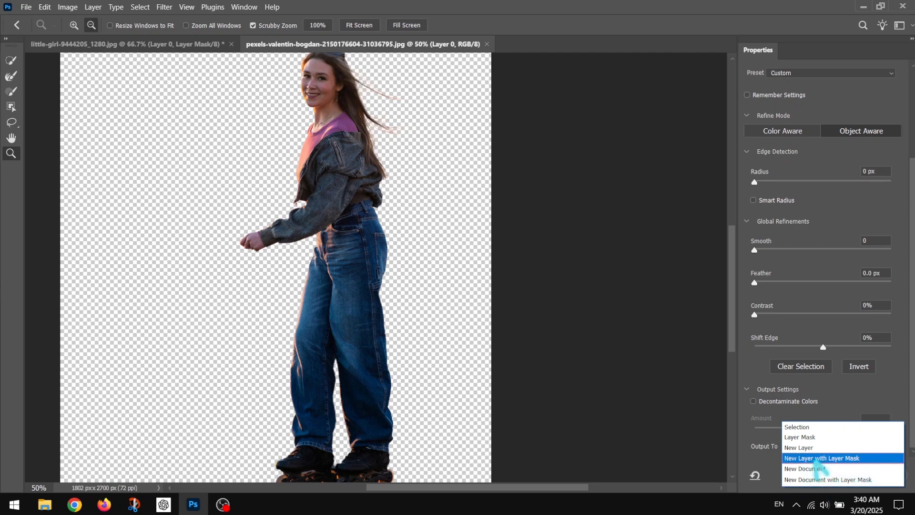
{"action": "left_click", "coordinate": [860, 458]}
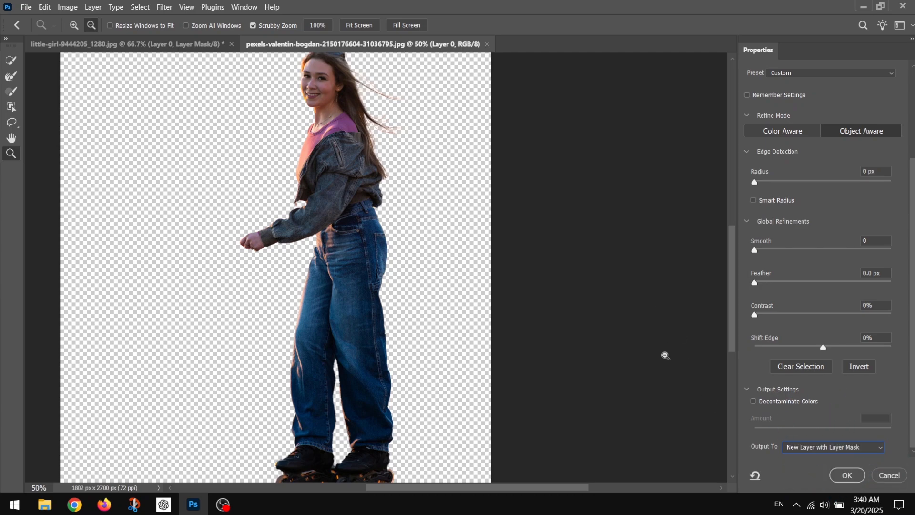
{"action": "left_click", "coordinate": [845, 476]}
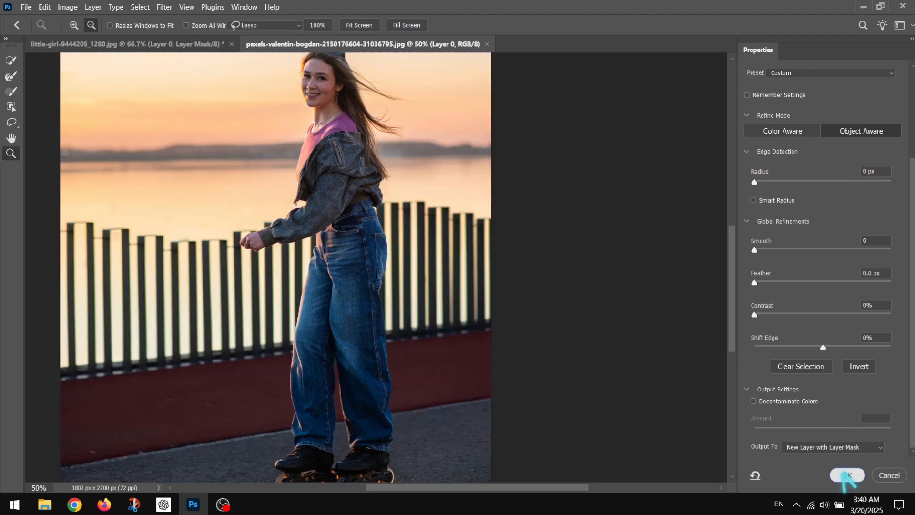